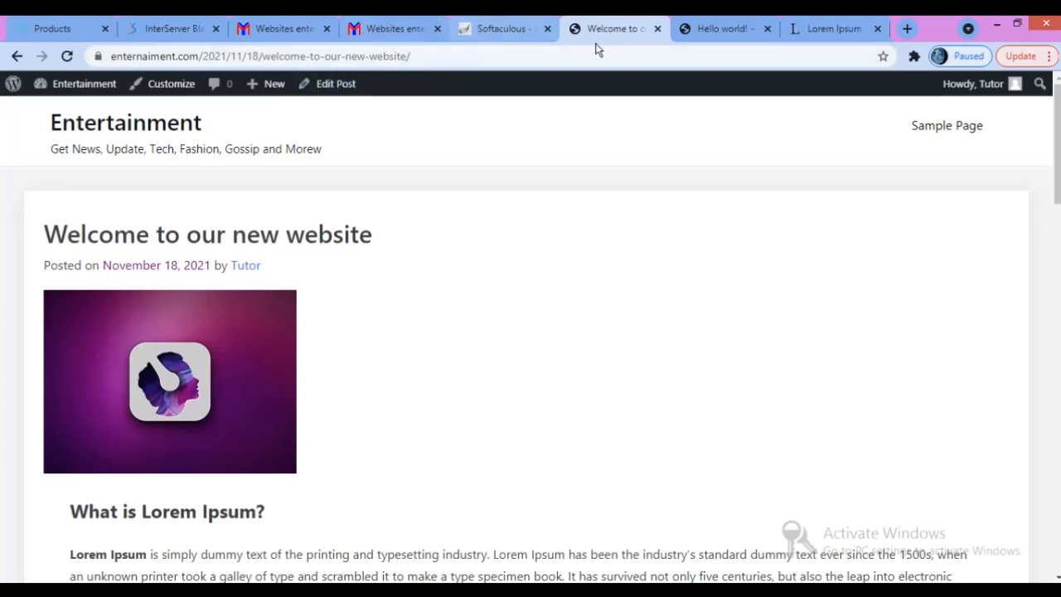
pyautogui.click(17, 56)
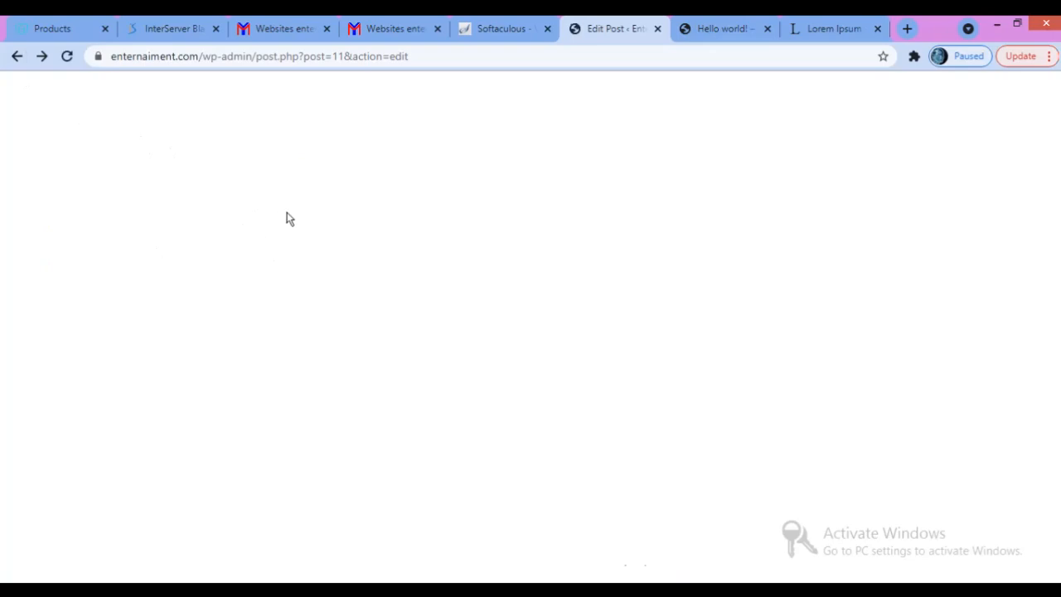
pyautogui.click(44, 57)
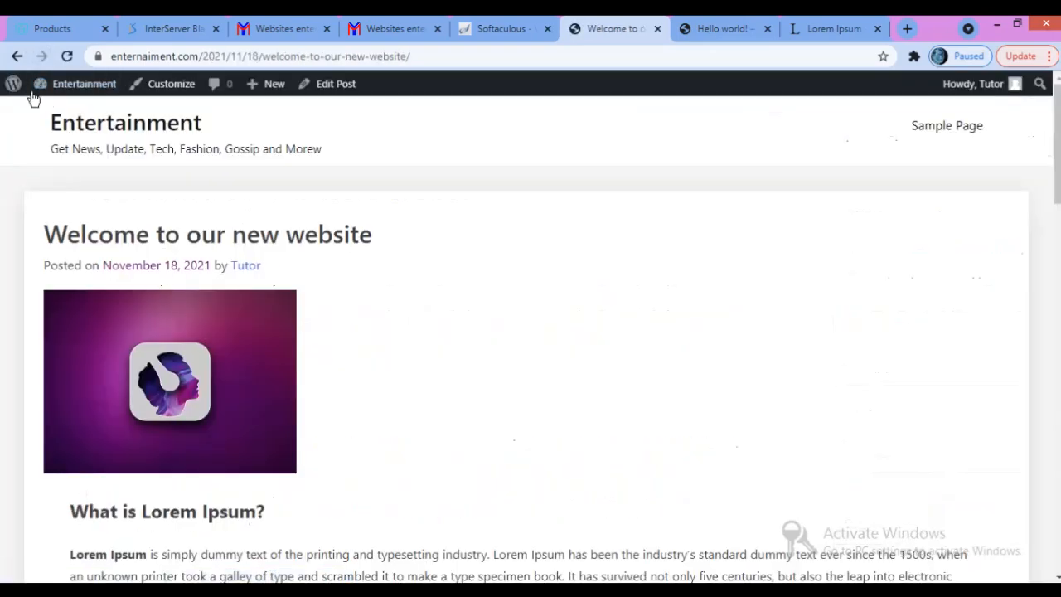
# Go to the site's WordPress admin dashboard and look through the list of installed plugins.
pyautogui.click(15, 87)
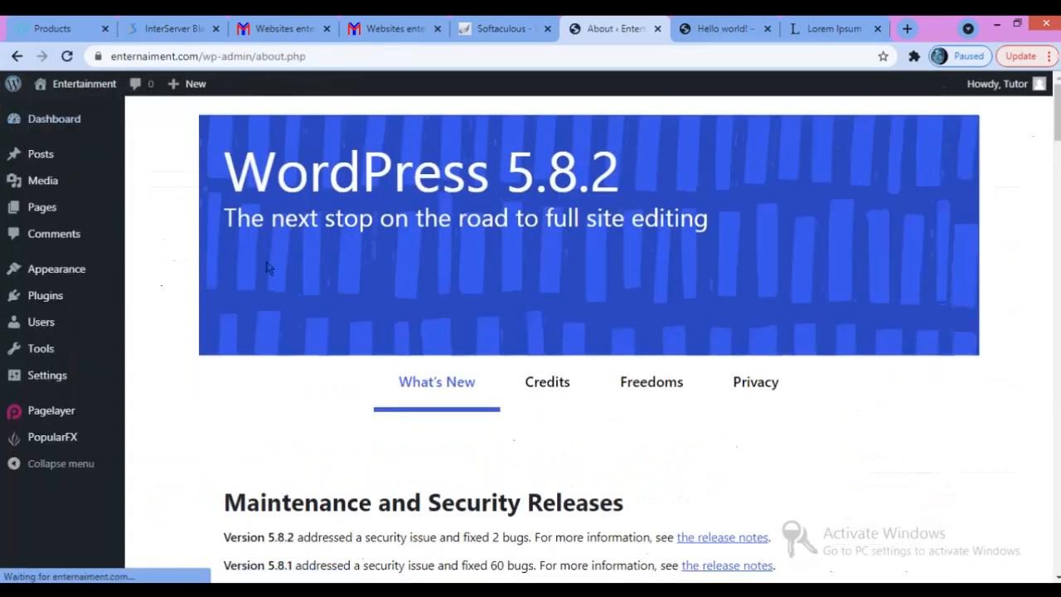
pyautogui.scroll(-7, 539, 329)
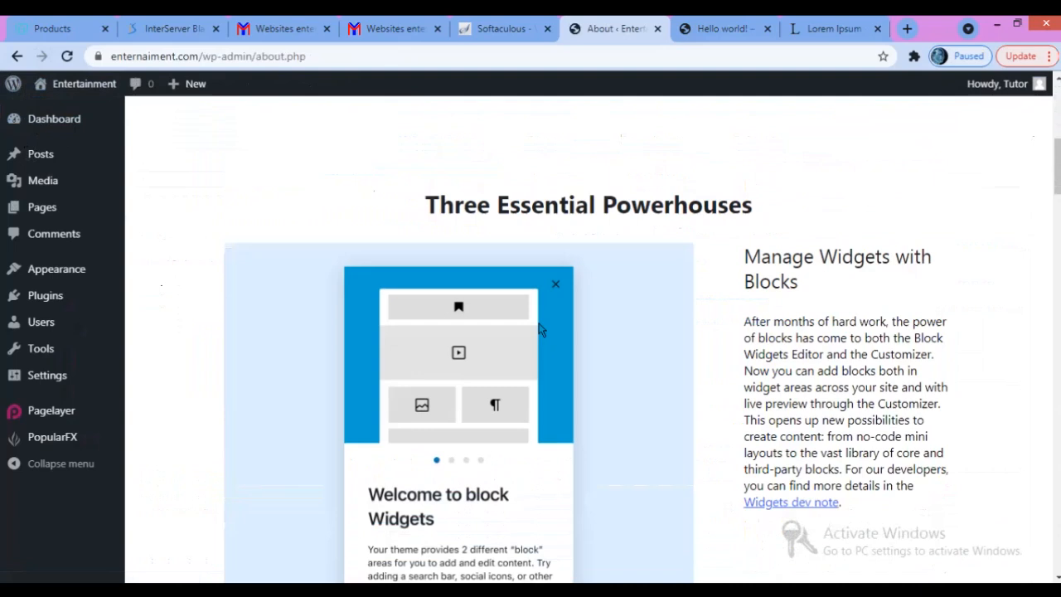
pyautogui.scroll(-2, 540, 330)
pyautogui.scroll(2, 538, 329)
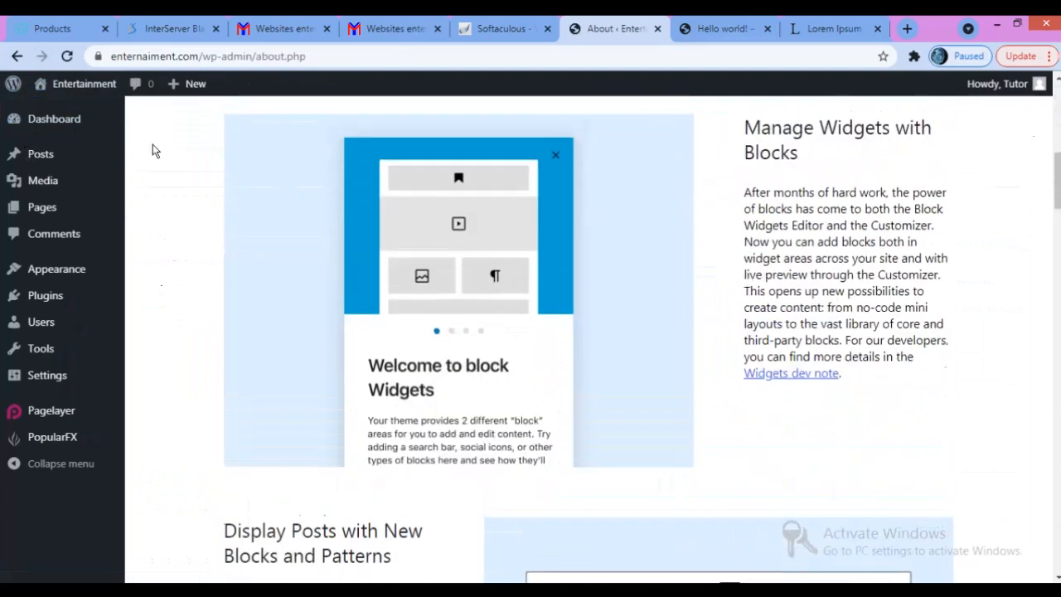
pyautogui.click(61, 124)
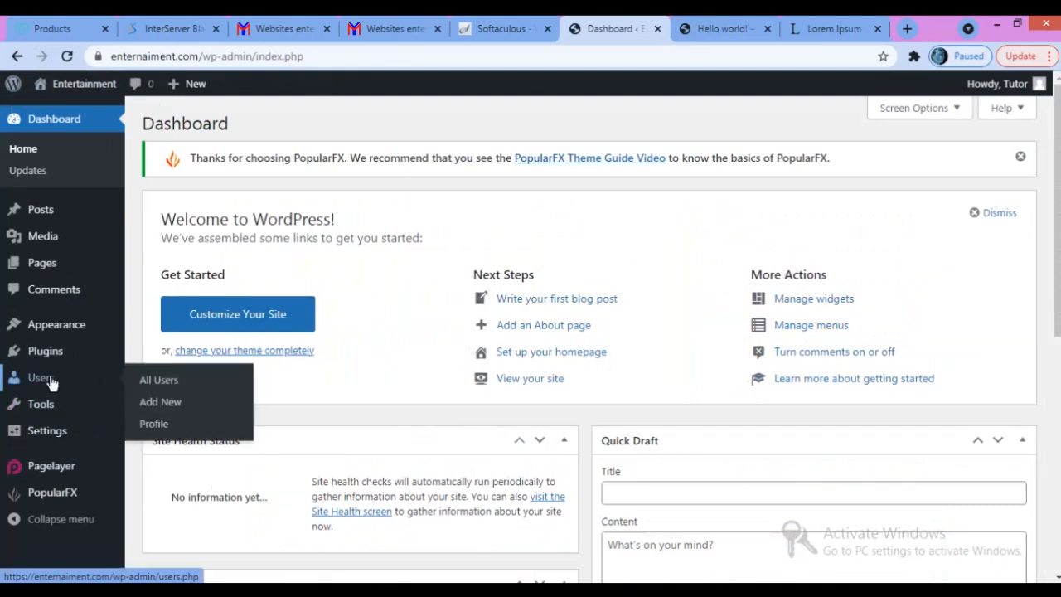
pyautogui.moveTo(45, 355)
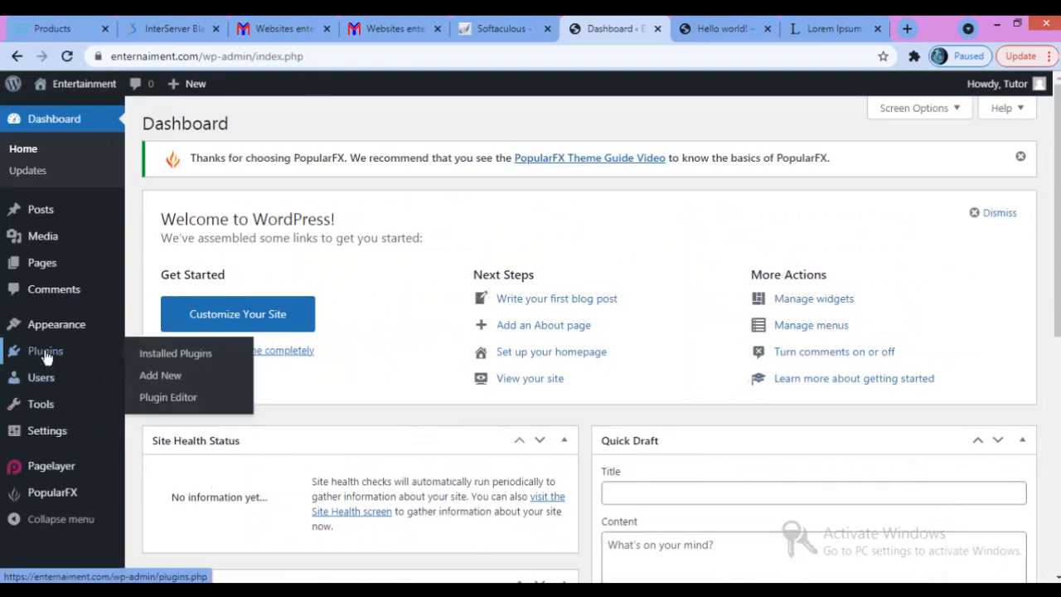
pyautogui.click(165, 357)
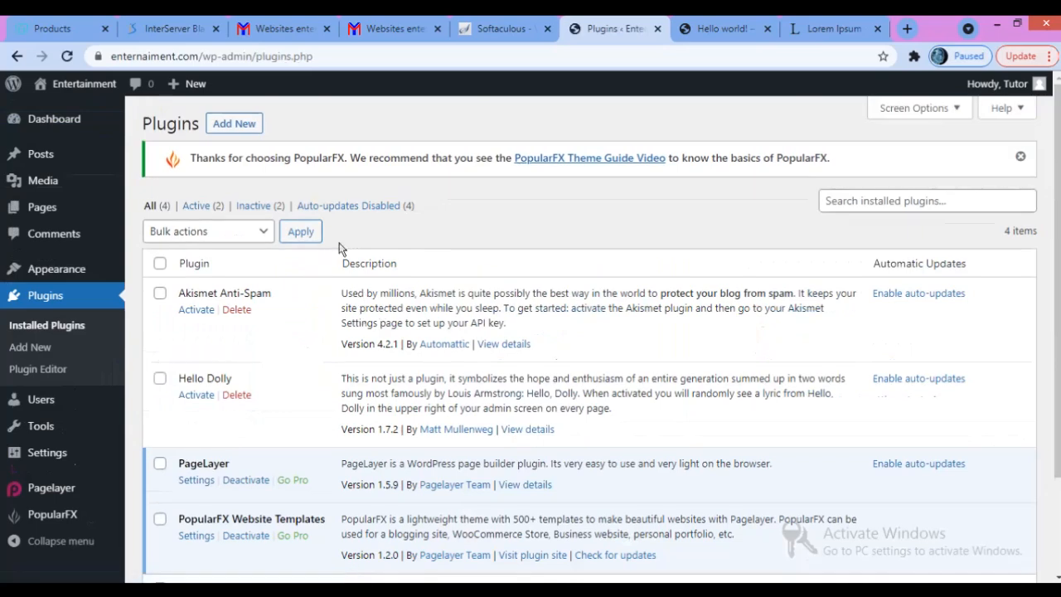
pyautogui.scroll(-2, 338, 249)
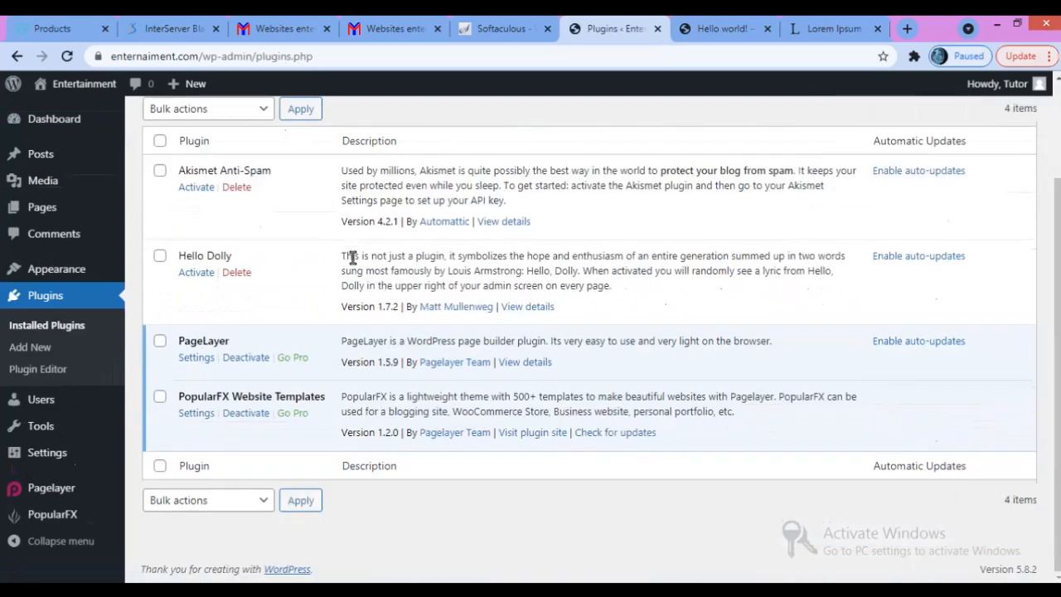
pyautogui.scroll(2, 351, 258)
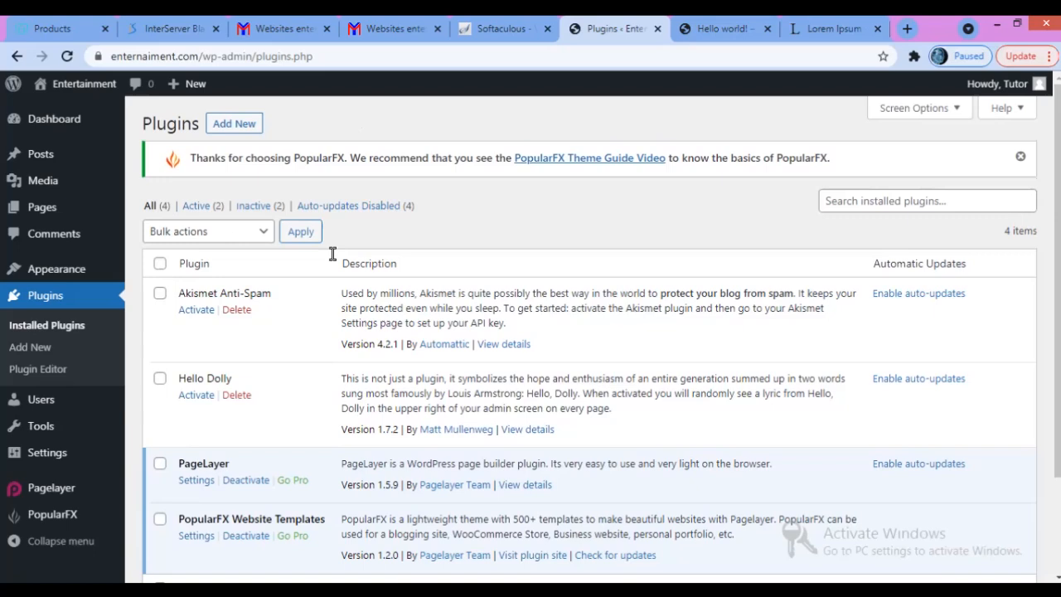
# Search the directory of new plugins for "import html 2" and look through the results.
pyautogui.click(837, 198)
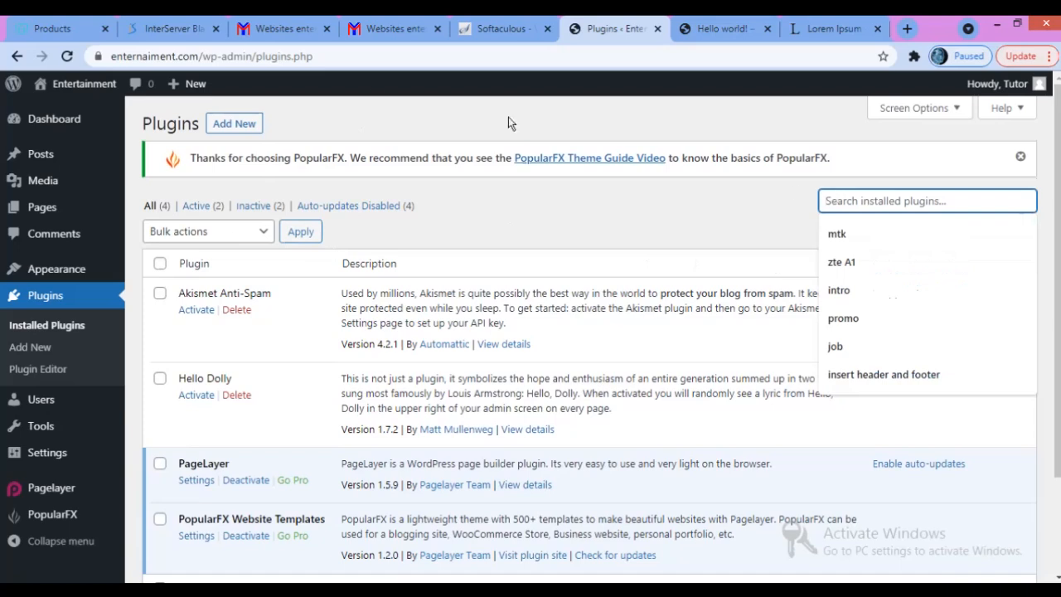
pyautogui.click(236, 124)
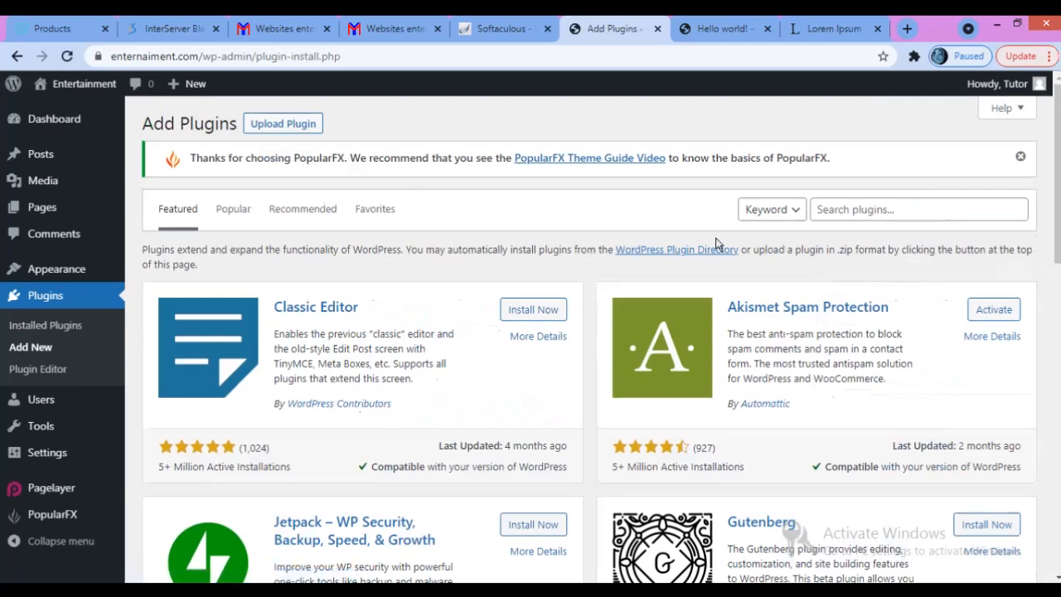
pyautogui.click(874, 212)
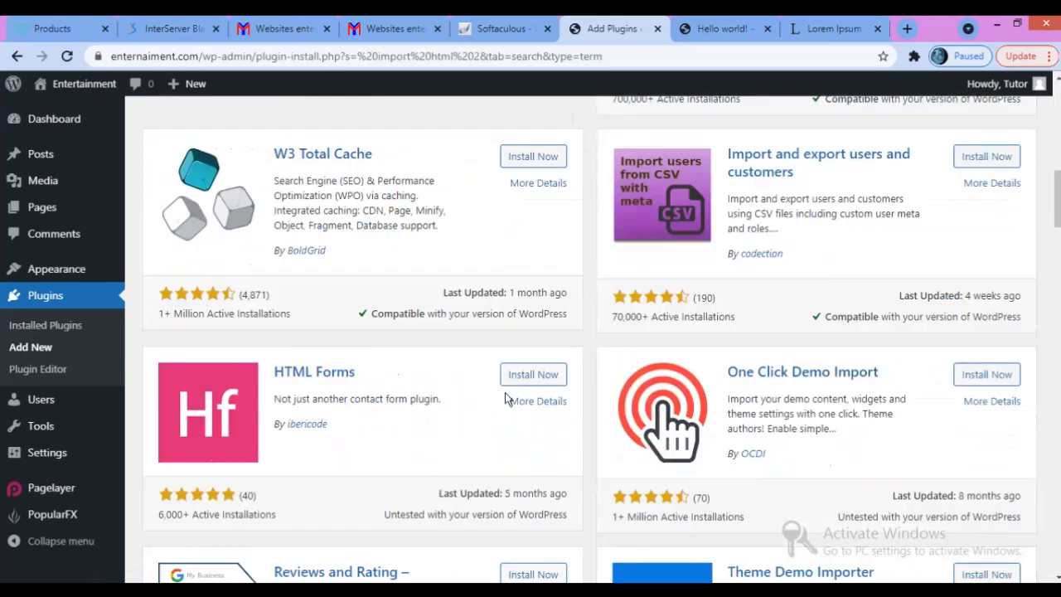
pyautogui.scroll(5, 524, 357)
pyautogui.scroll(2, 524, 340)
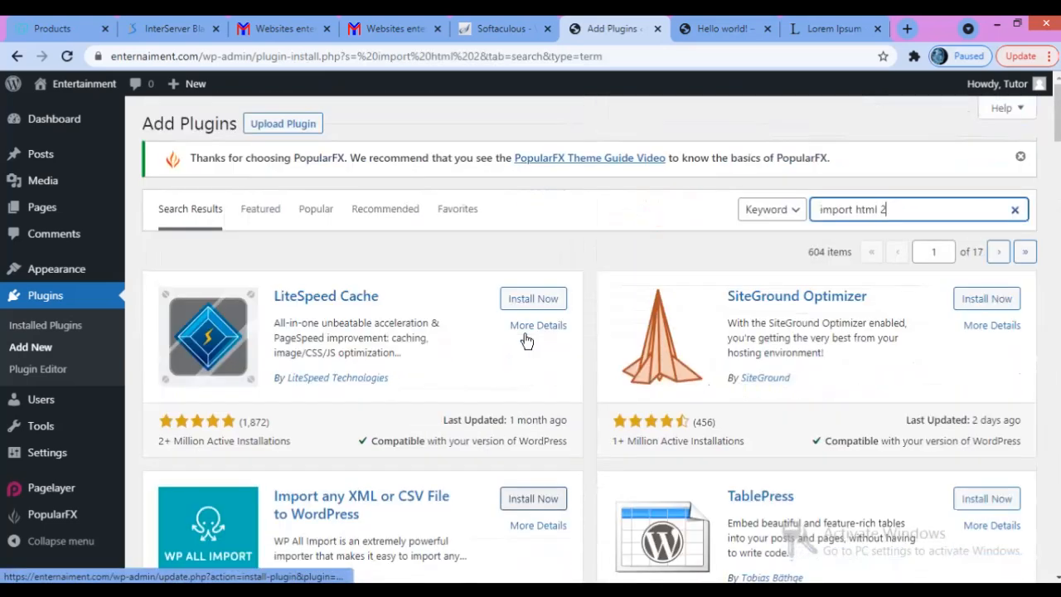
# Upload the plugin file import-html-pages.2.6(1).zip, install it and activate the plugin.
pyautogui.click(281, 129)
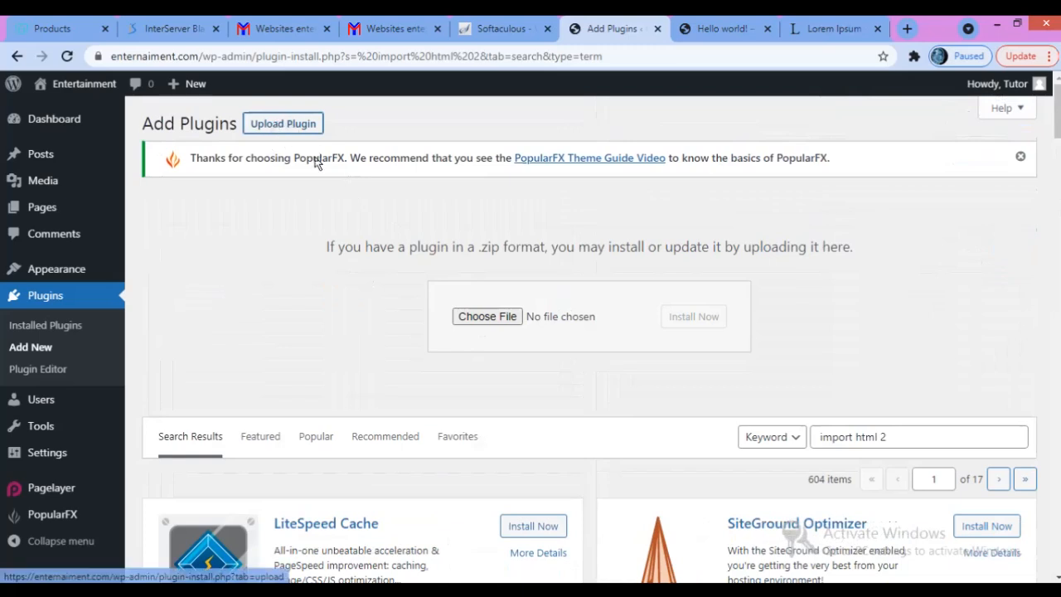
pyautogui.click(469, 318)
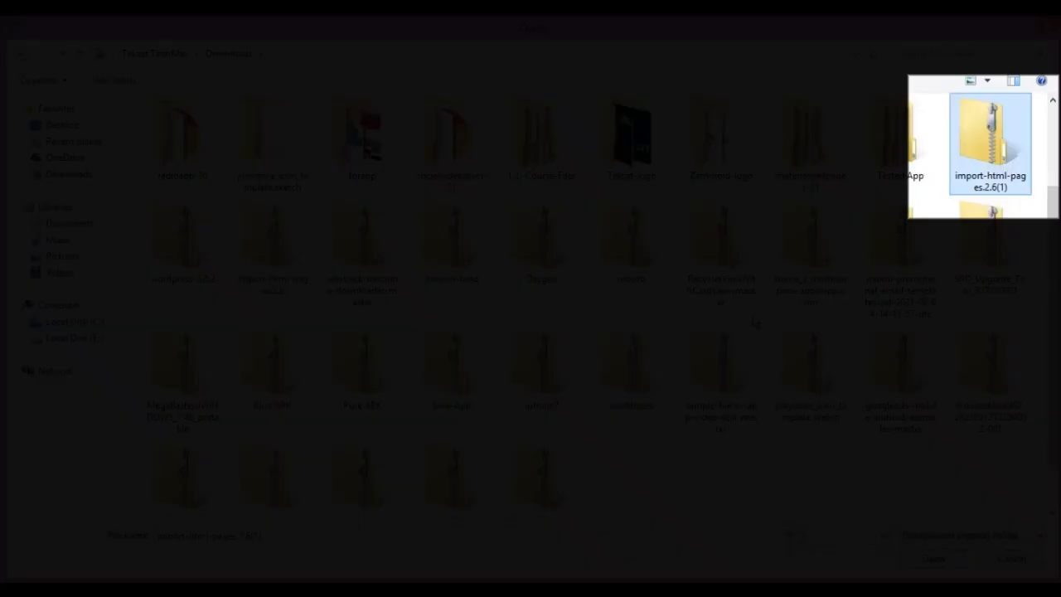
pyautogui.doubleClick(992, 149)
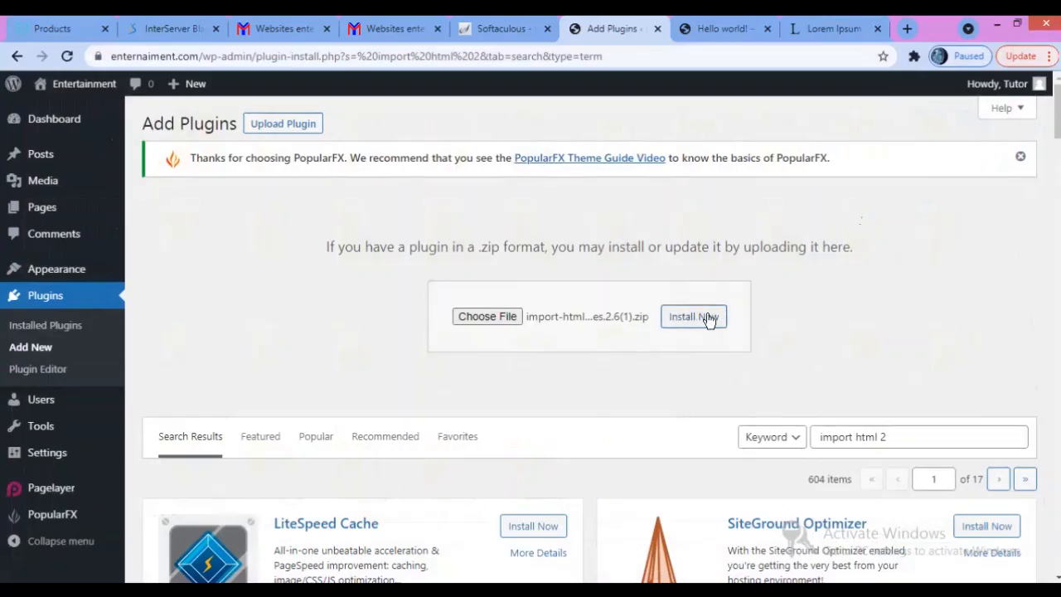
pyautogui.click(687, 320)
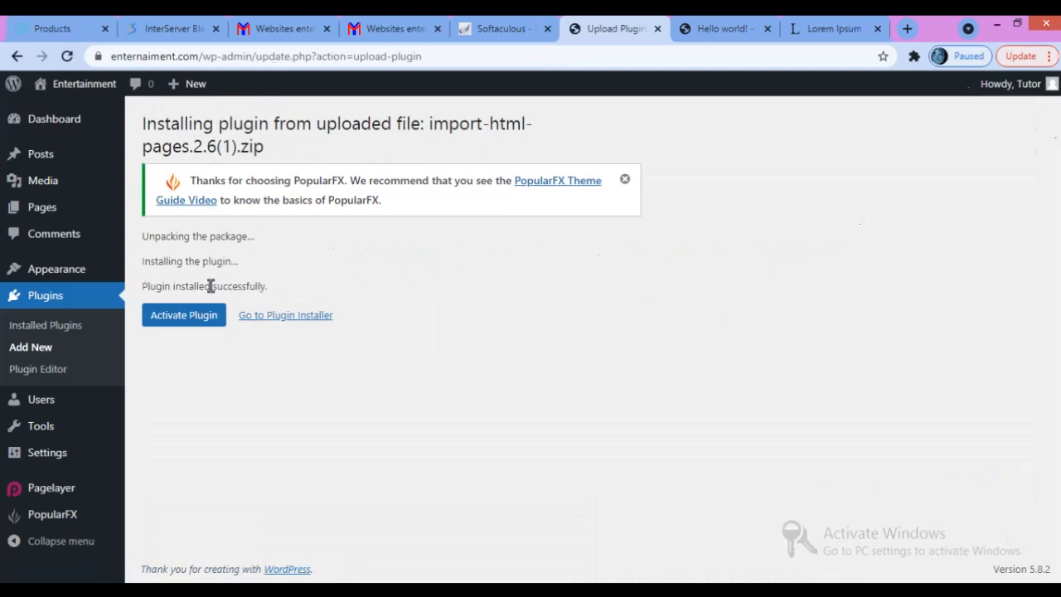
pyautogui.click(191, 318)
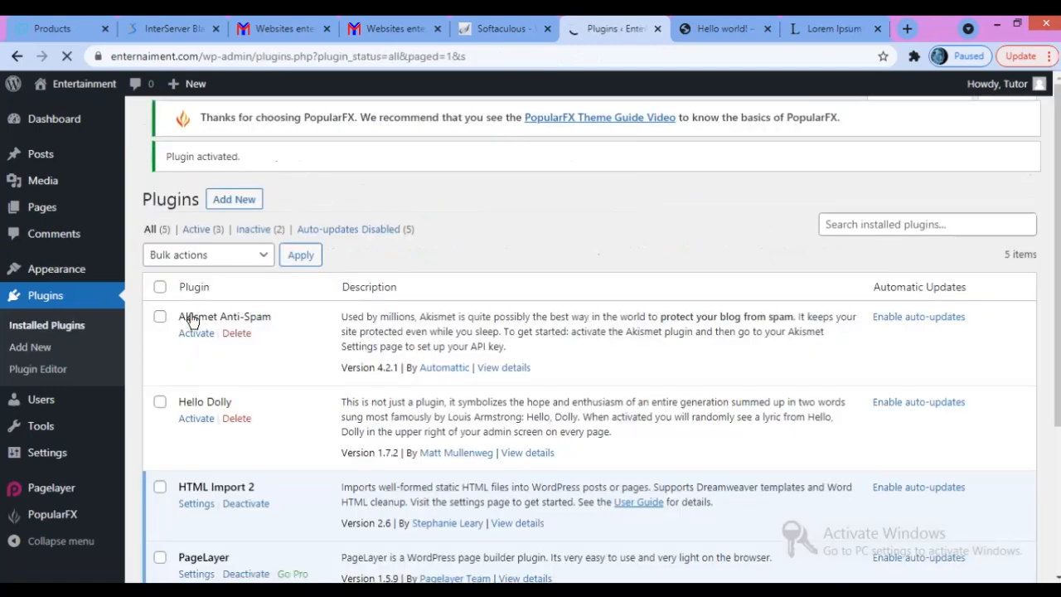
# Open the HTML Import 2 settings and copy the folder name "html-files-to-import" from the directory to import.
pyautogui.scroll(-2, 309, 339)
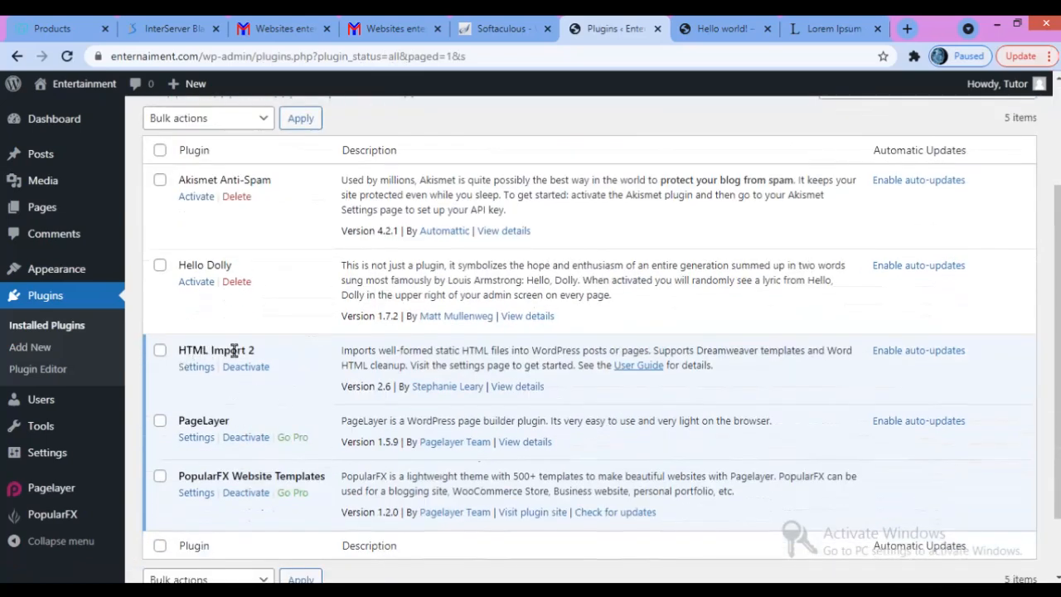
pyautogui.click(196, 367)
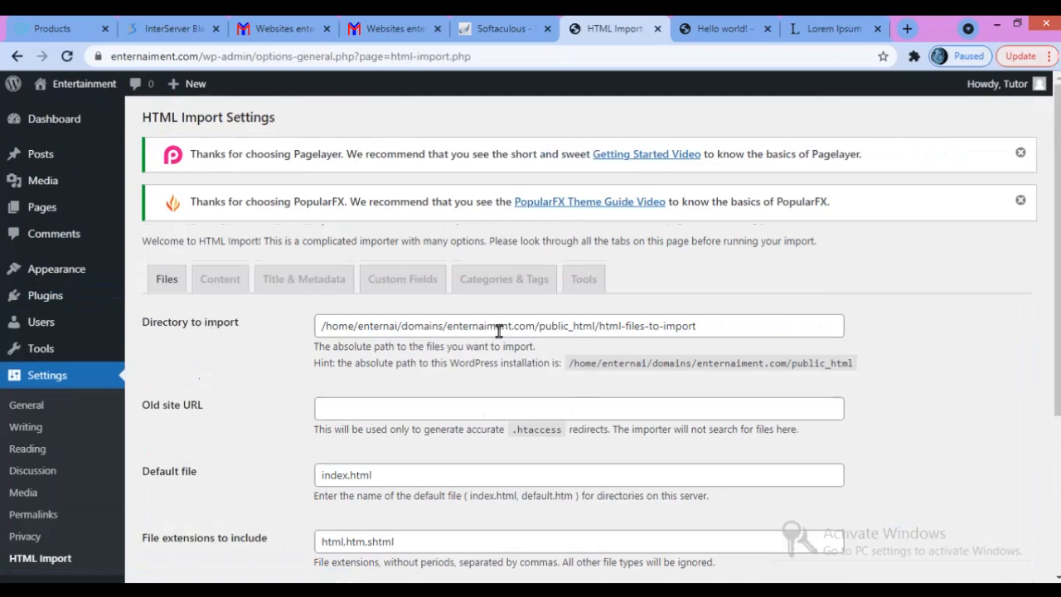
pyautogui.click(631, 327)
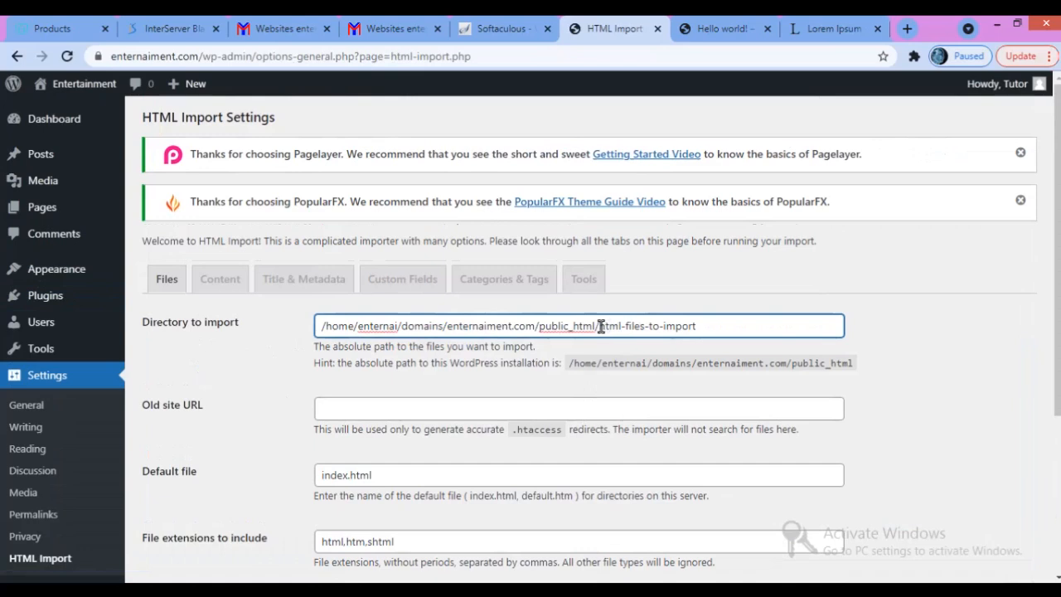
pyautogui.moveTo(600, 326); pyautogui.dragTo(699, 326)
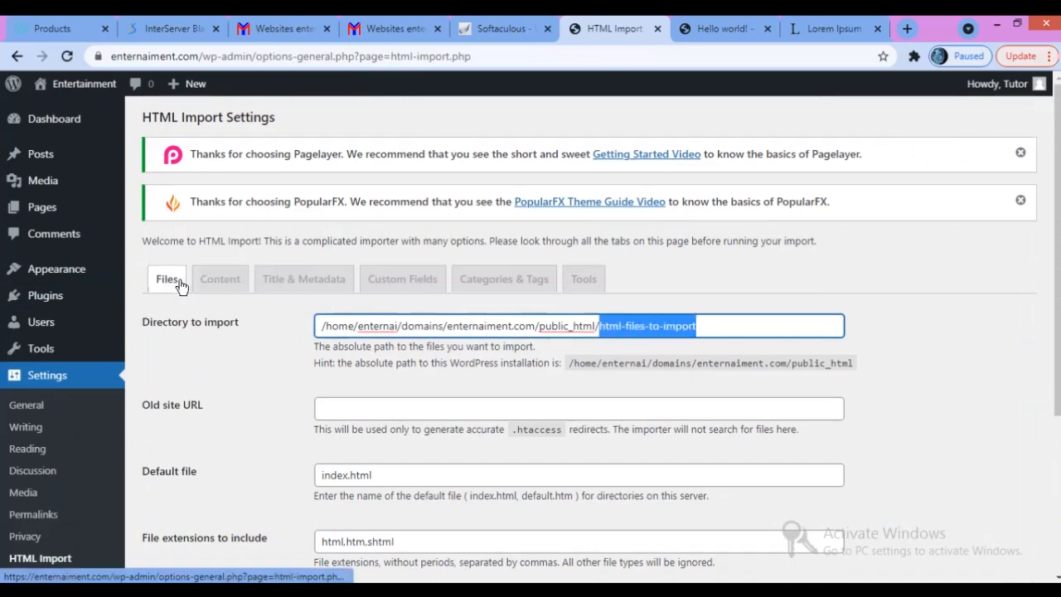
pyautogui.click(621, 327)
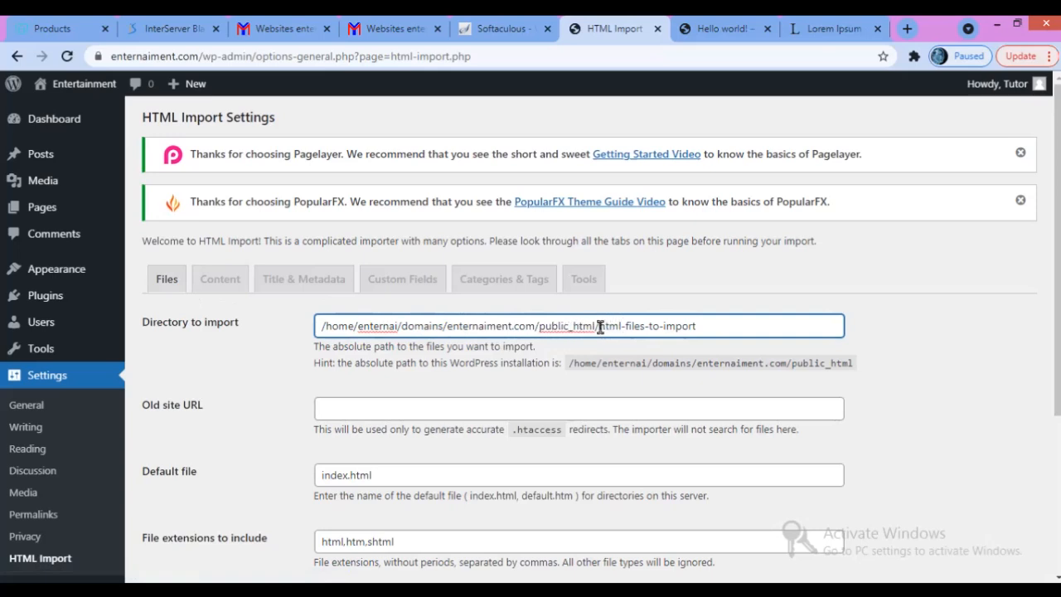
pyautogui.moveTo(599, 326); pyautogui.dragTo(699, 327)
pyautogui.rightClick(688, 330)
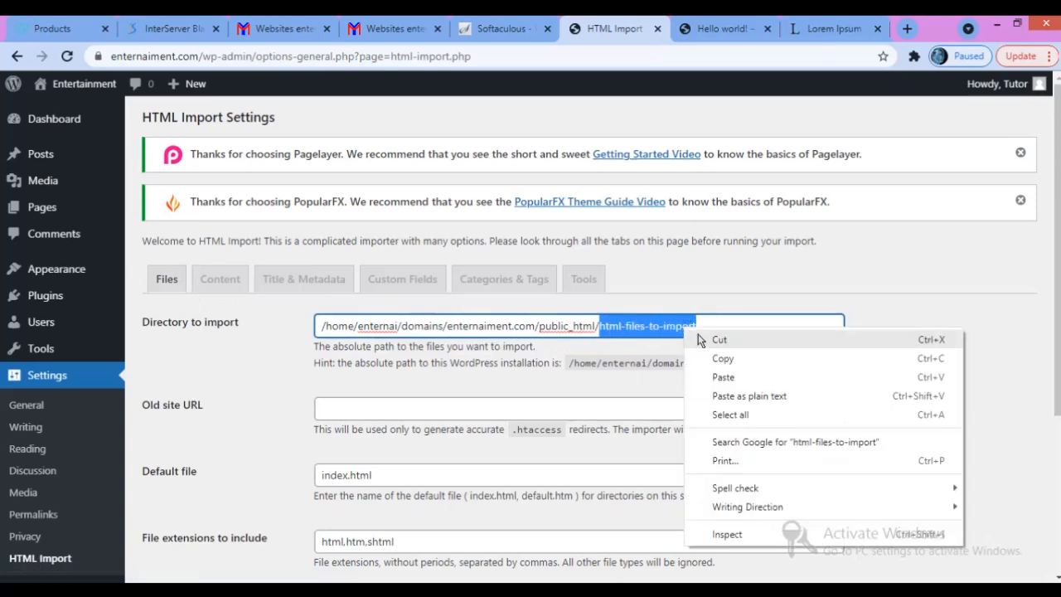
pyautogui.click(706, 358)
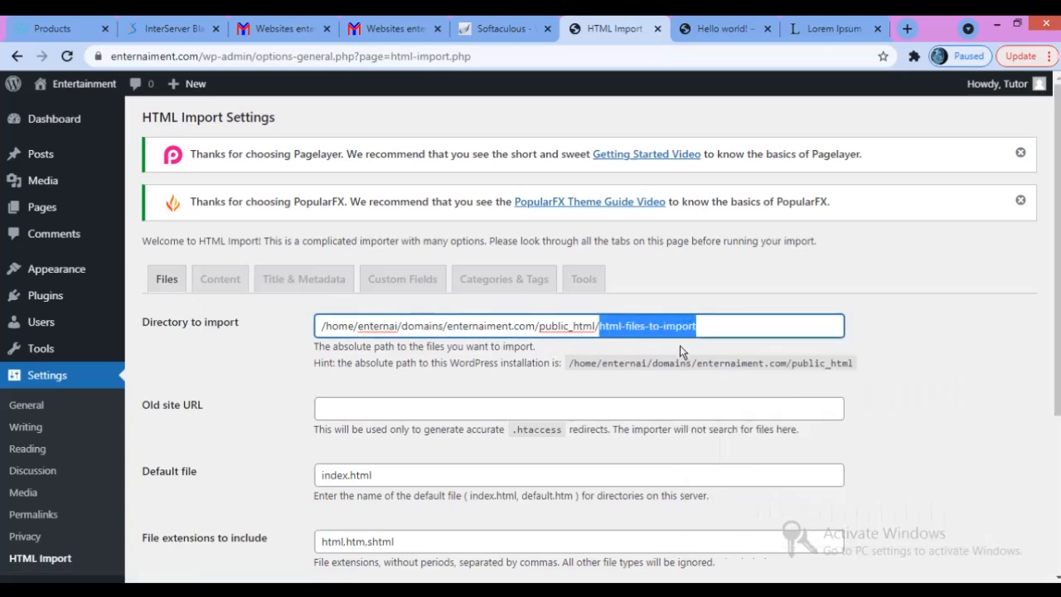
# Log in to DirectAdmin from the InterServer hosting page, open its File Manager and close the control panel's home page.
pyautogui.click(268, 31)
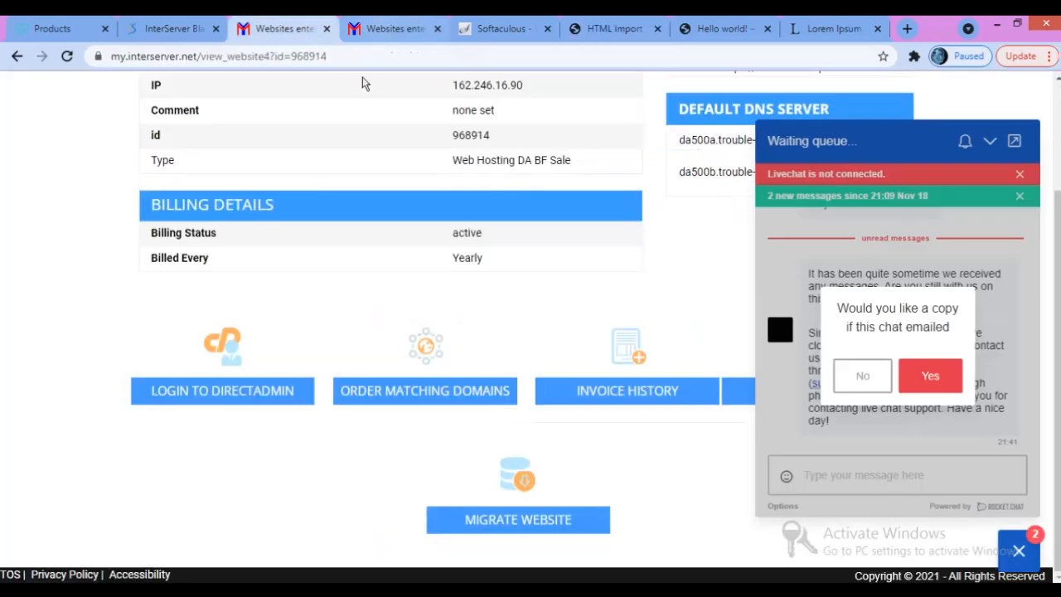
pyautogui.click(208, 394)
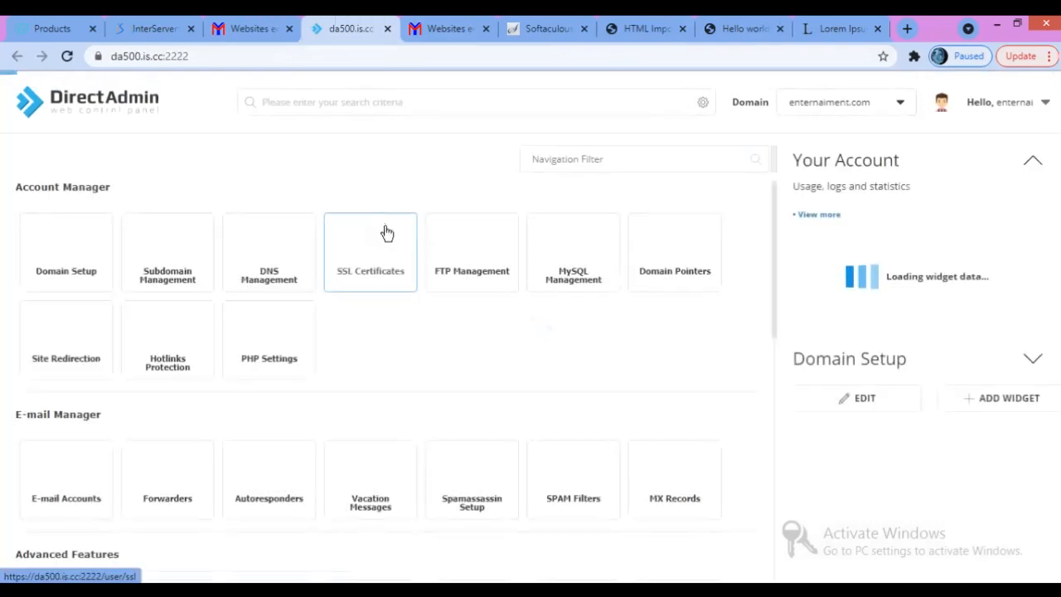
pyautogui.scroll(-3, 276, 349)
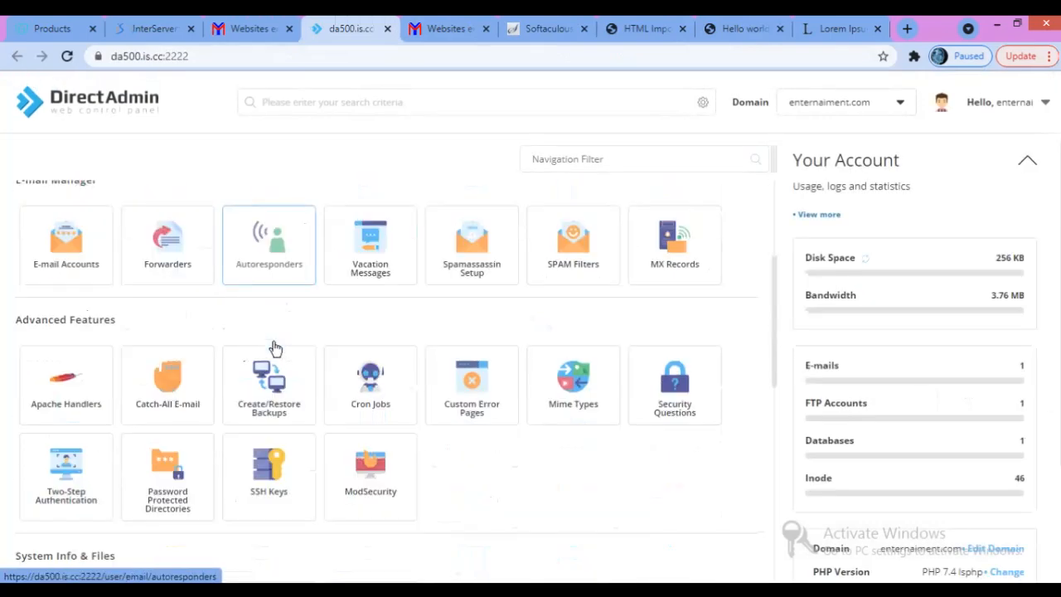
pyautogui.scroll(-4, 276, 349)
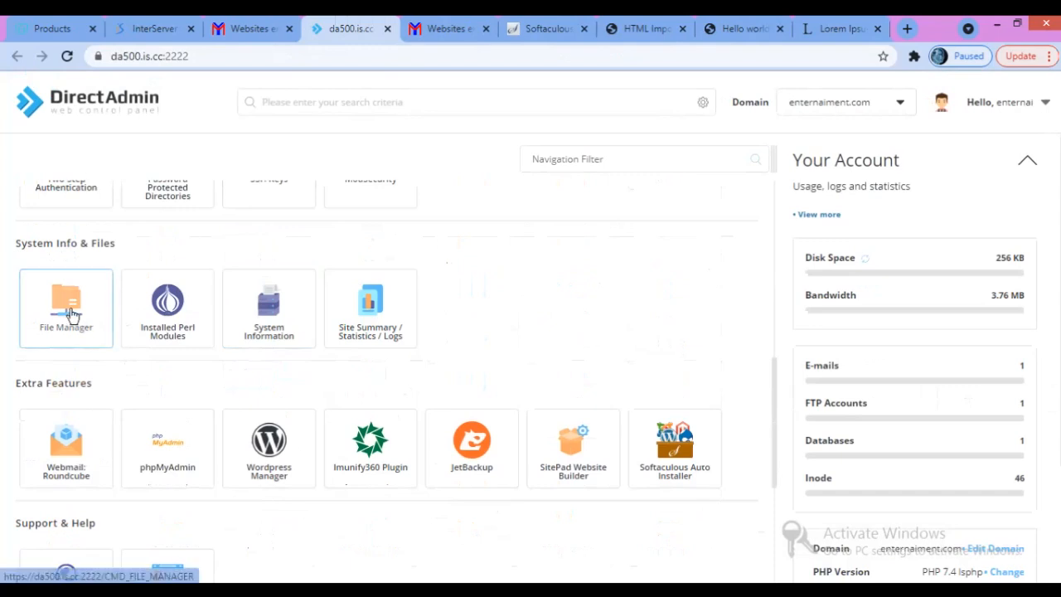
pyautogui.click(71, 312)
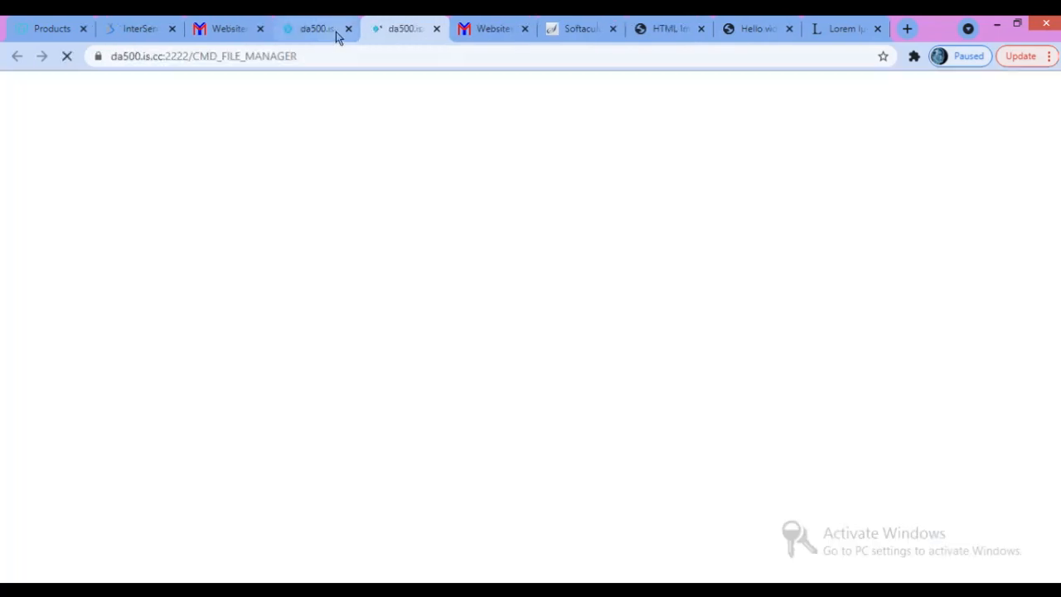
pyautogui.click(348, 29)
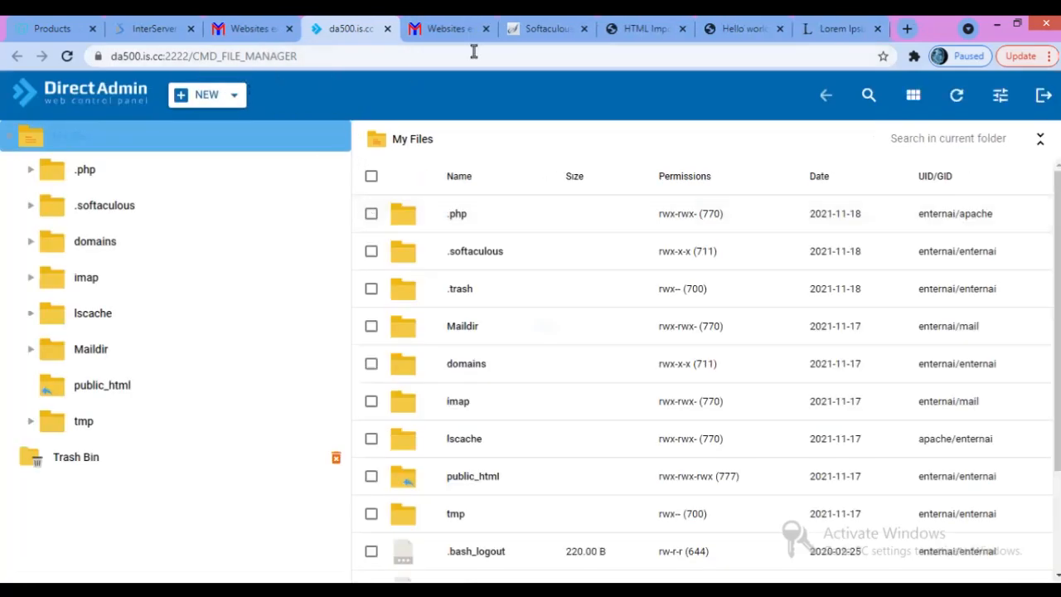
# Recheck the import directory path in the HTML Import settings and open the public_html folder in the DirectAdmin File Manager.
pyautogui.click(635, 27)
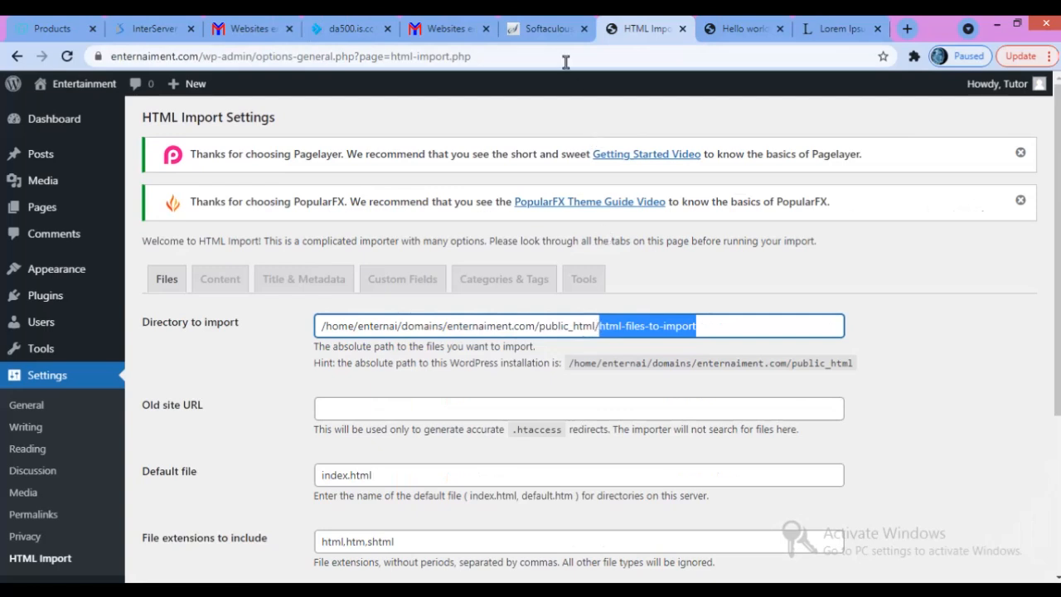
pyautogui.click(365, 27)
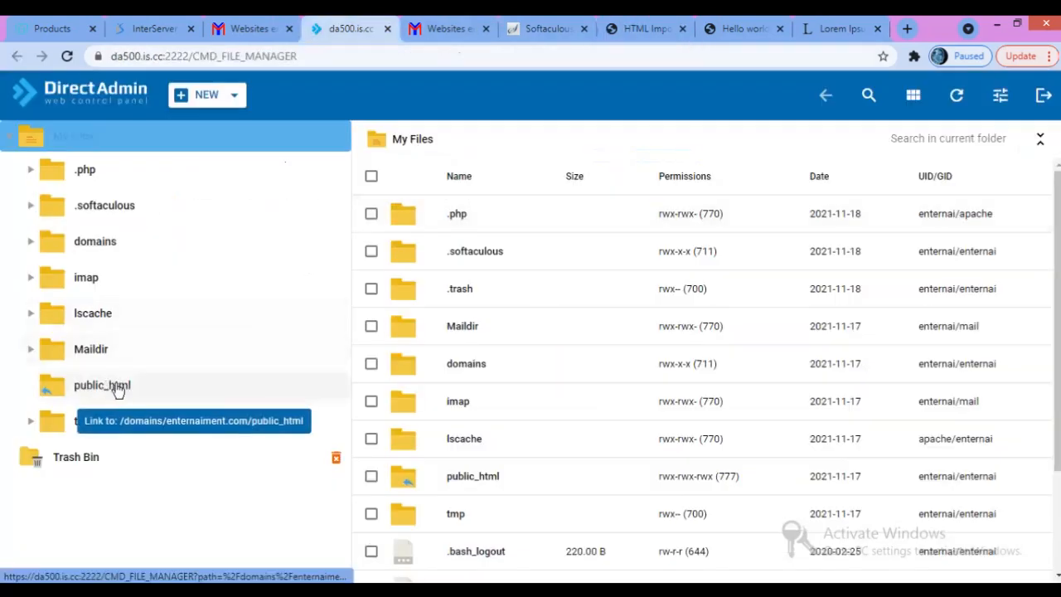
pyautogui.click(119, 389)
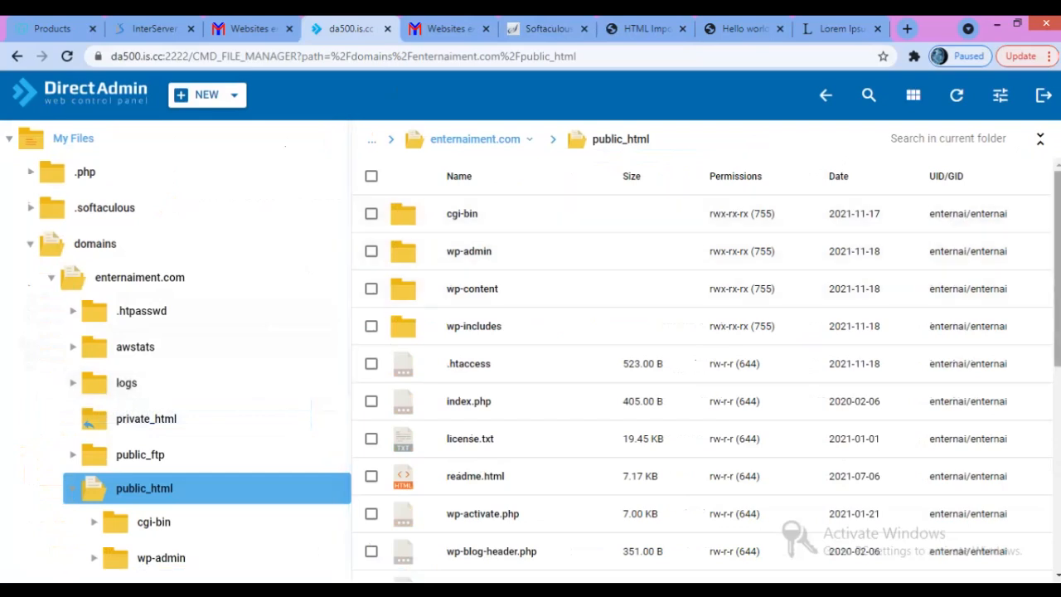
pyautogui.moveTo(1056, 267); pyautogui.dragTo(1057, 470)
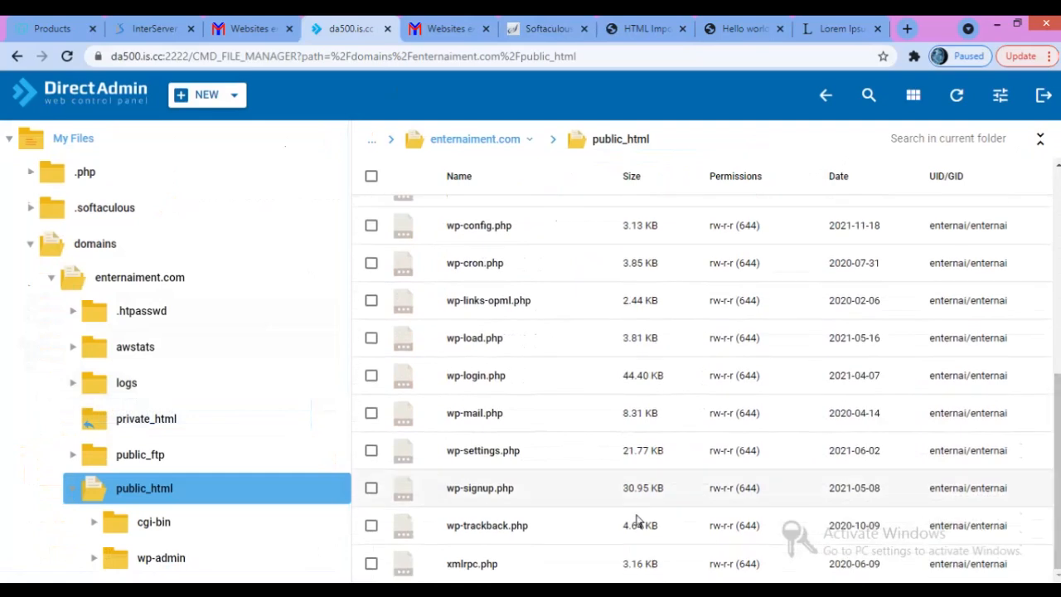
pyautogui.rightClick(577, 561)
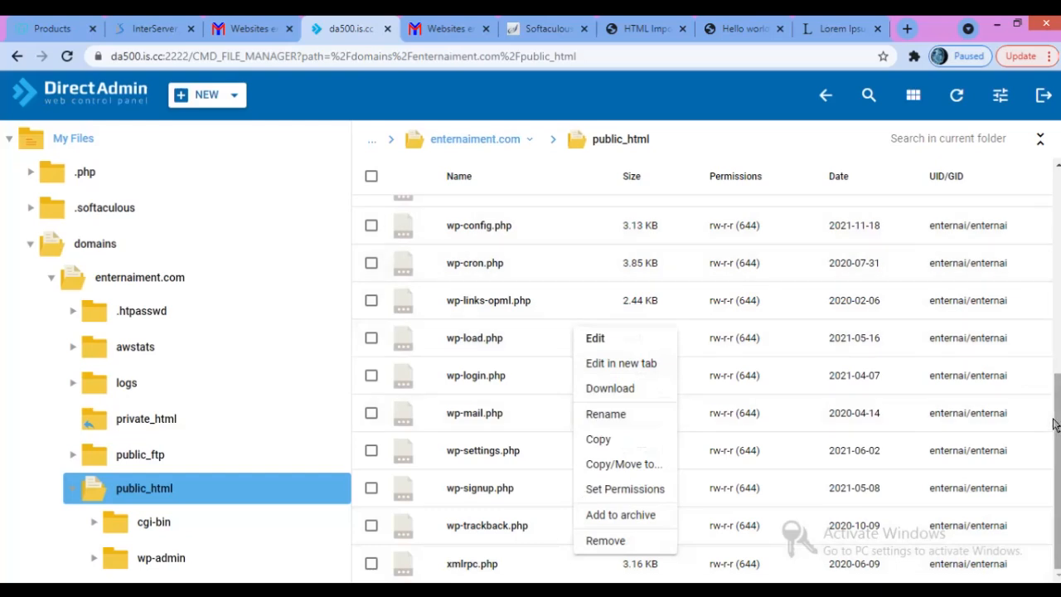
pyautogui.moveTo(1058, 420); pyautogui.dragTo(1057, 217)
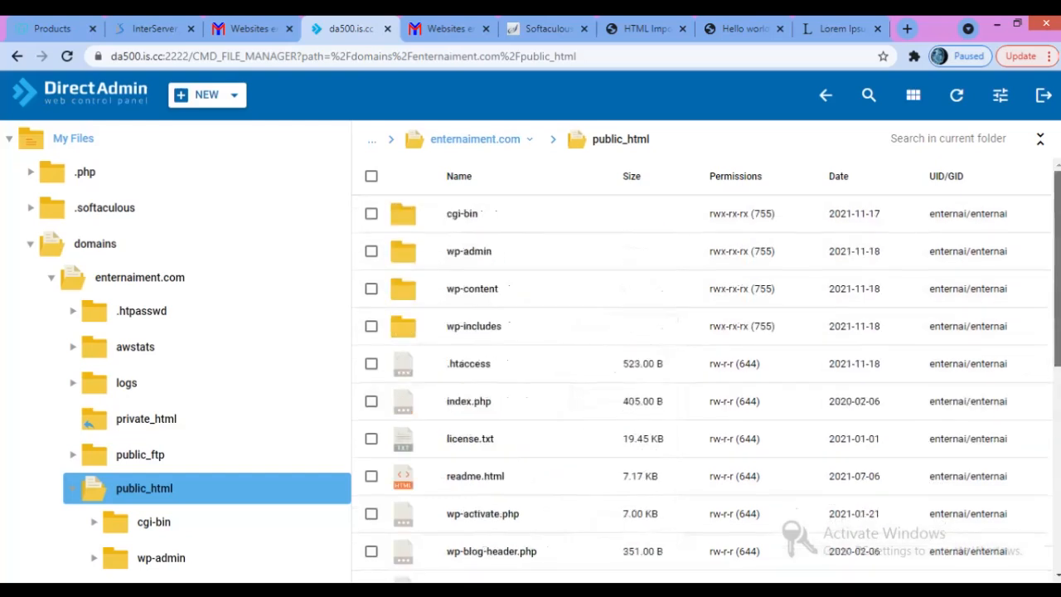
pyautogui.rightClick(187, 494)
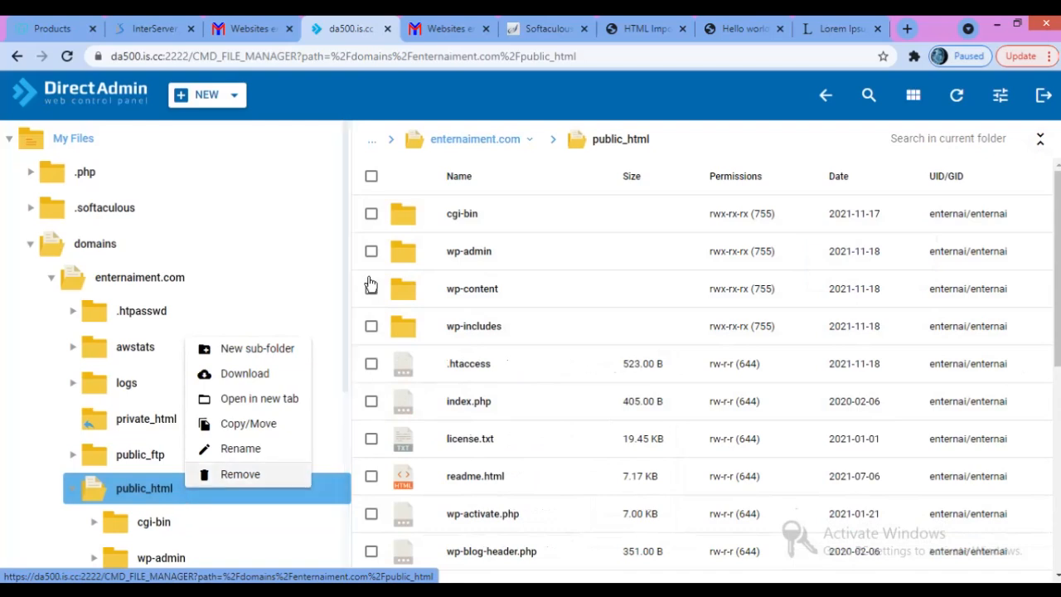
pyautogui.click(611, 145)
pyautogui.rightClick(611, 145)
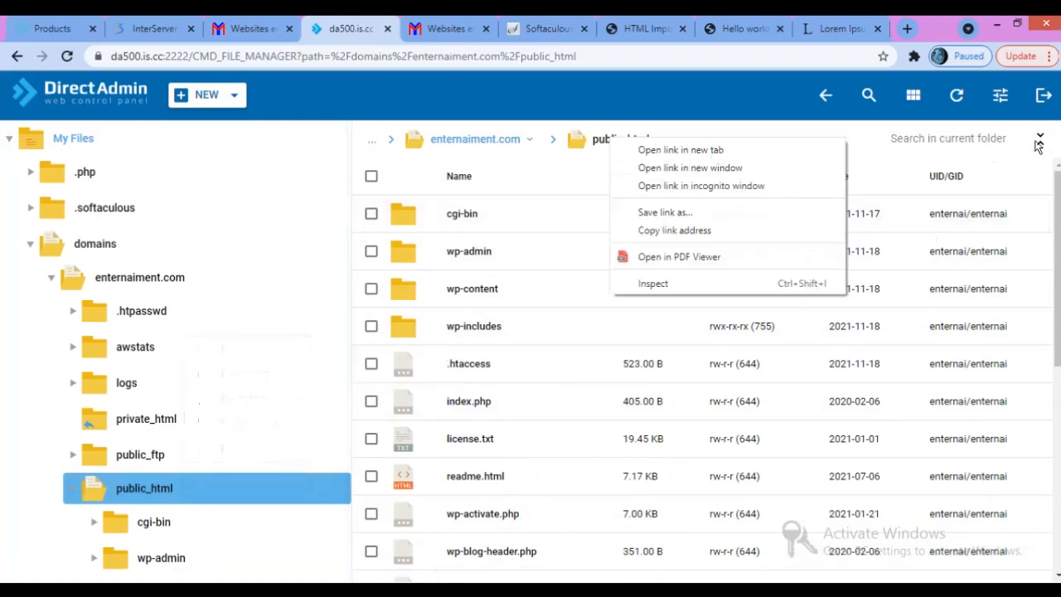
pyautogui.click(657, 108)
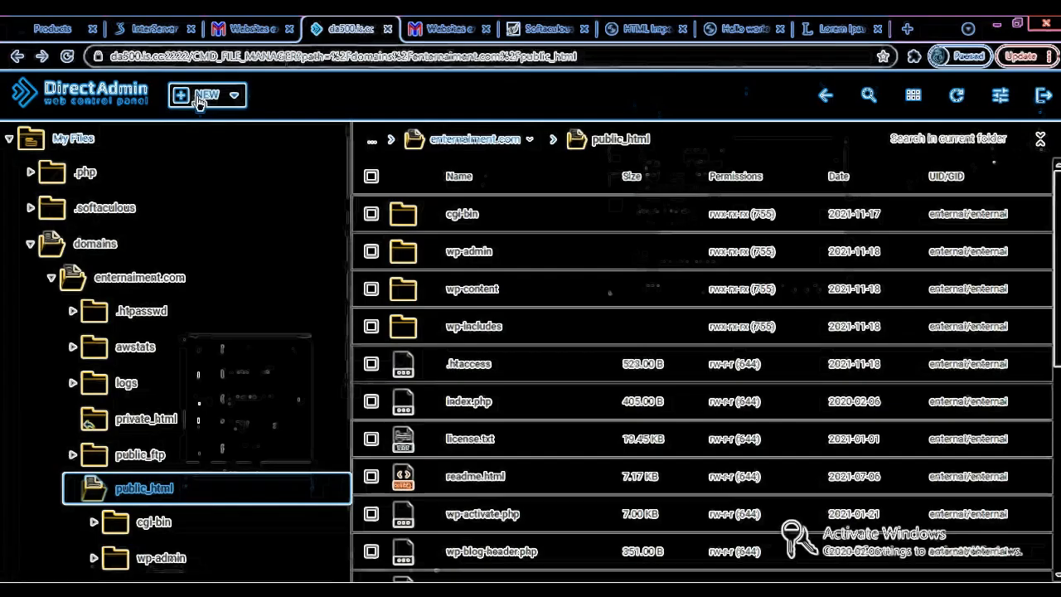
# Create a folder in public_html using the copied name "html-files-to-import" and open it.
pyautogui.click(198, 100)
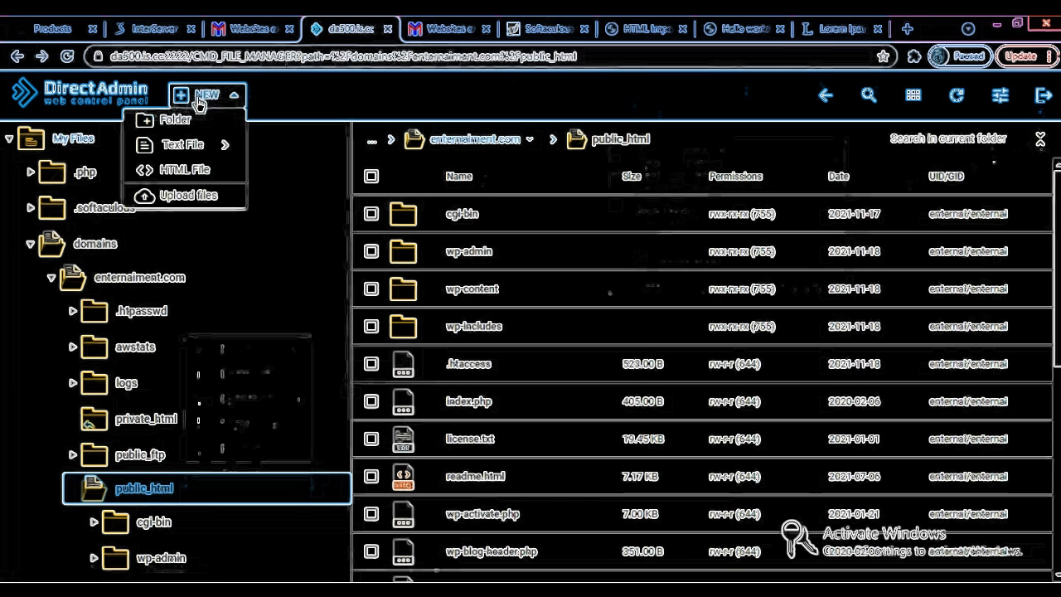
pyautogui.click(170, 120)
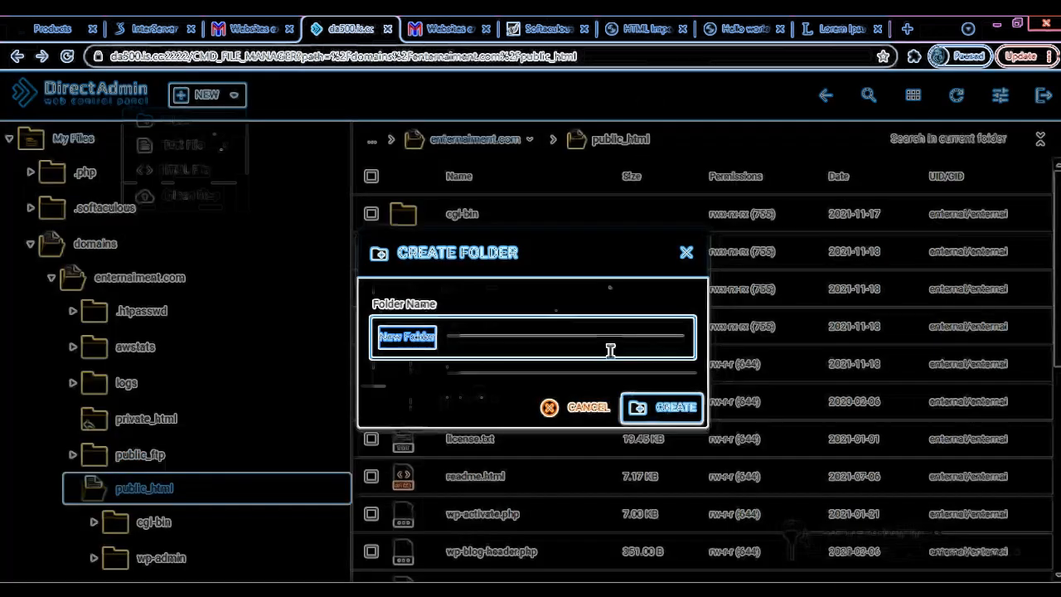
pyautogui.rightClick(424, 342)
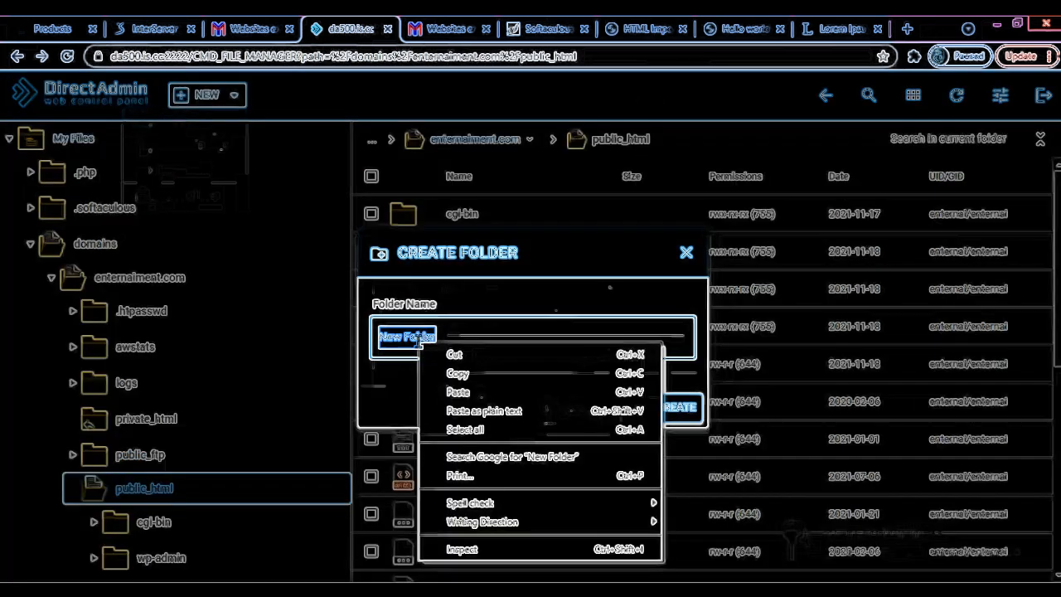
pyautogui.click(452, 393)
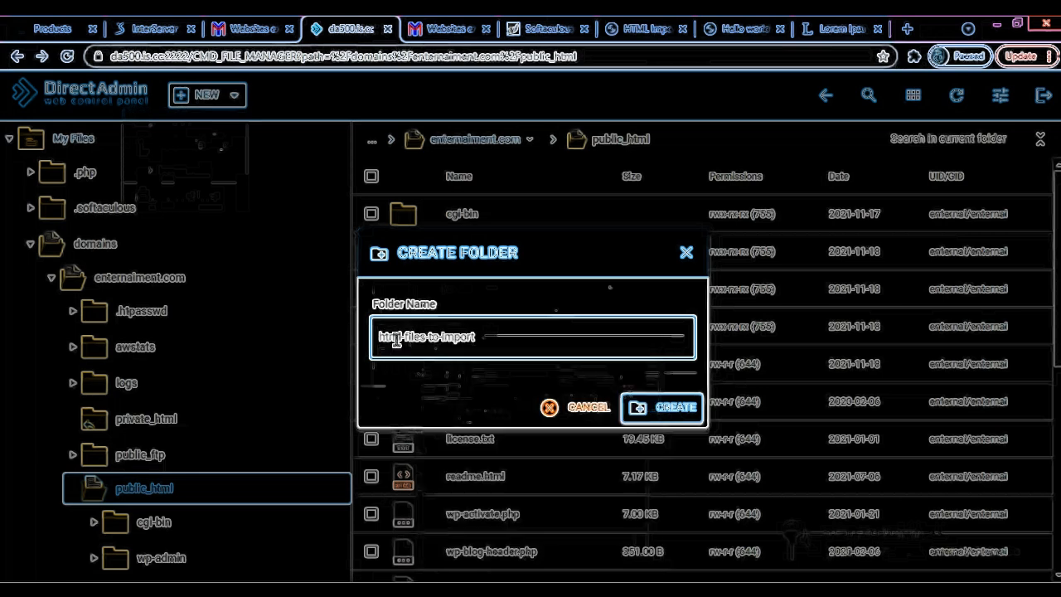
pyautogui.click(668, 406)
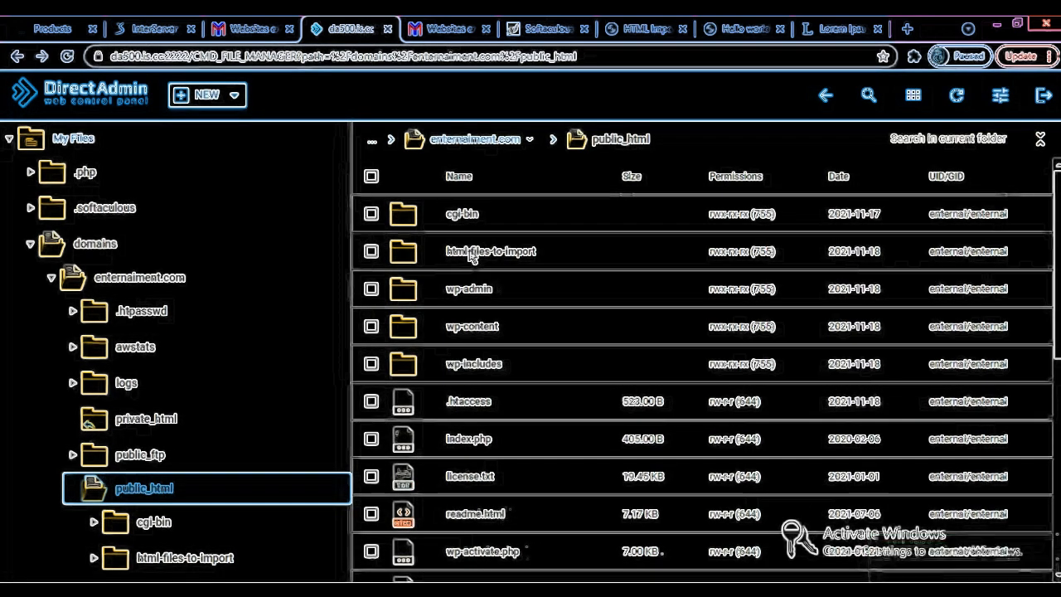
pyautogui.doubleClick(470, 257)
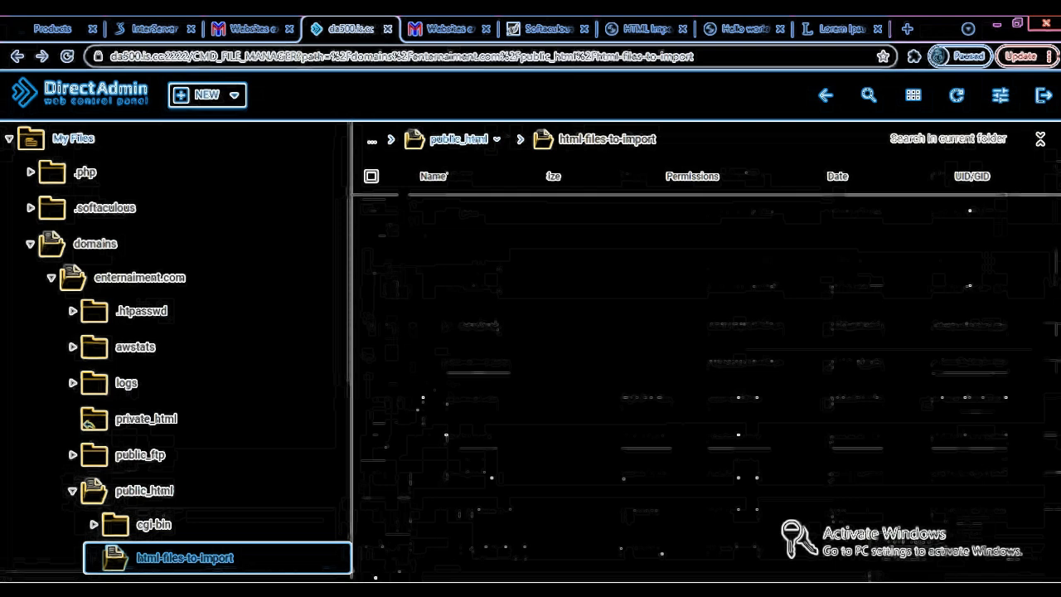
pyautogui.click(360, 577)
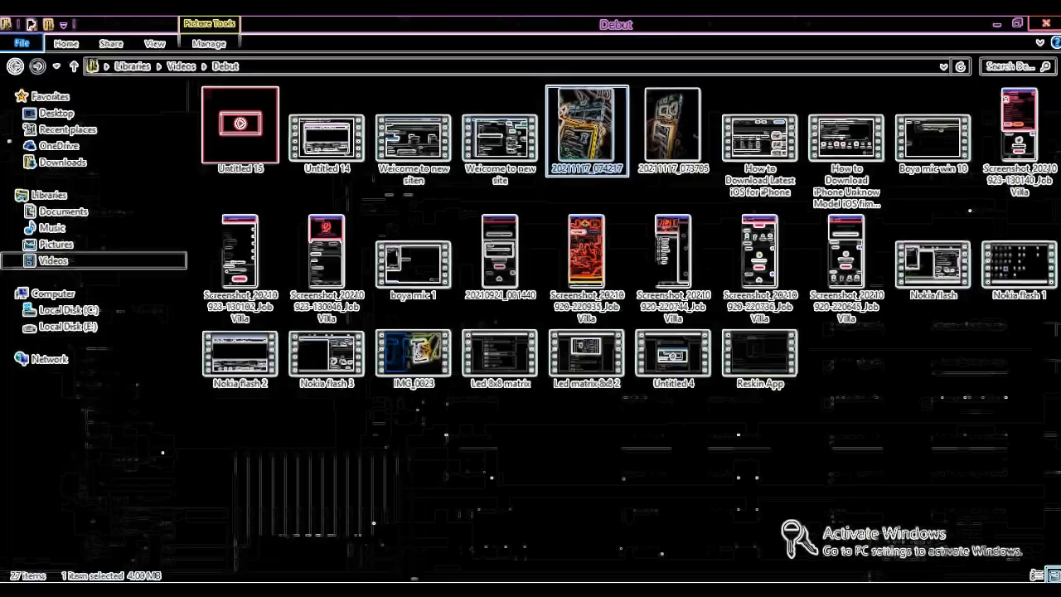
pyautogui.click(68, 217)
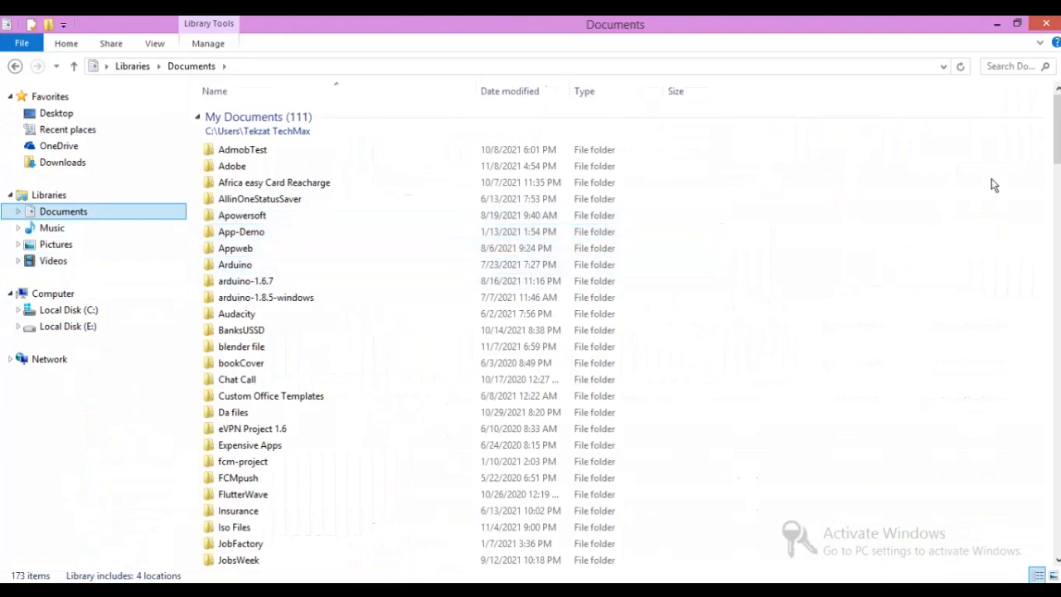
pyautogui.moveTo(1056, 141); pyautogui.dragTo(1056, 230)
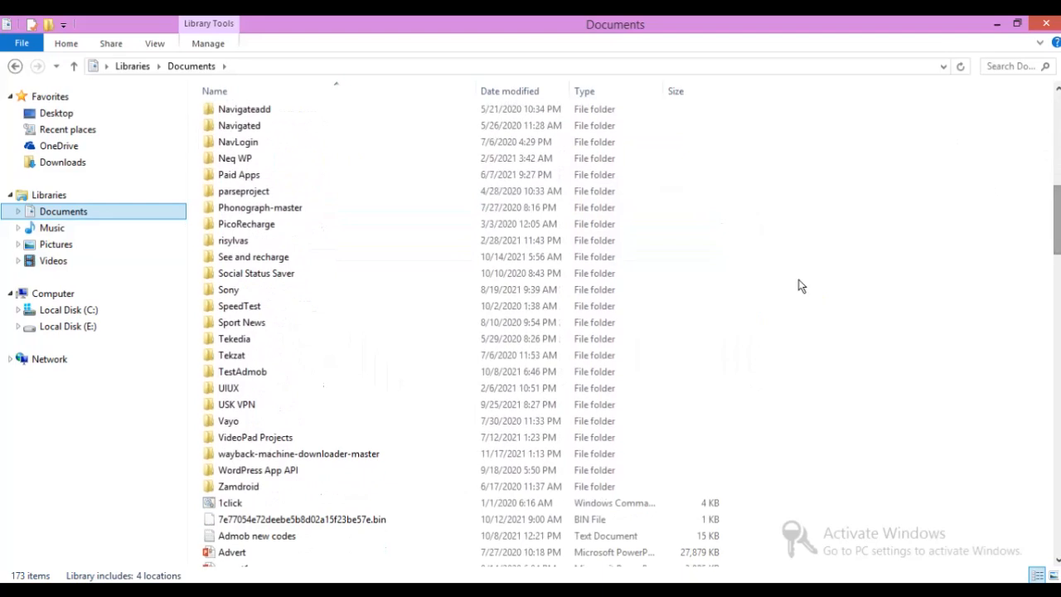
pyautogui.doubleClick(319, 453)
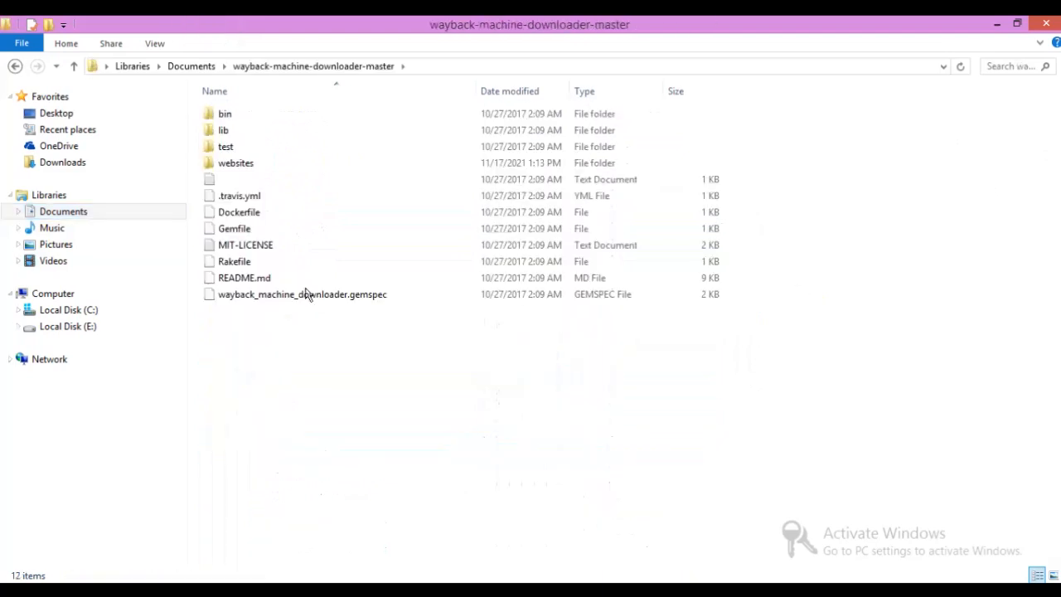
pyautogui.doubleClick(252, 169)
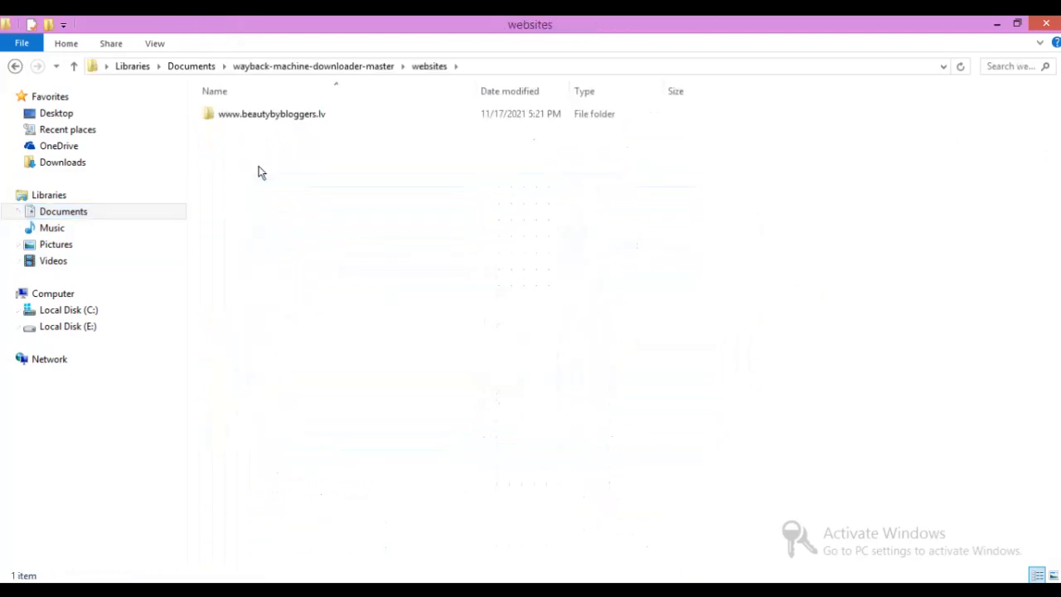
pyautogui.click(308, 113)
pyautogui.doubleClick(304, 112)
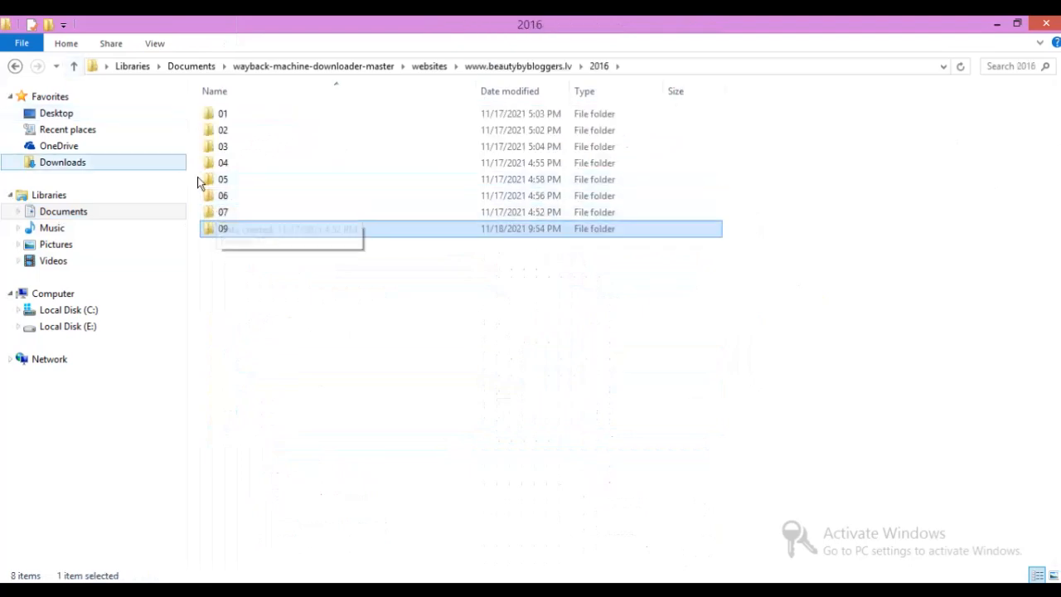
pyautogui.doubleClick(221, 228)
pyautogui.click(226, 118)
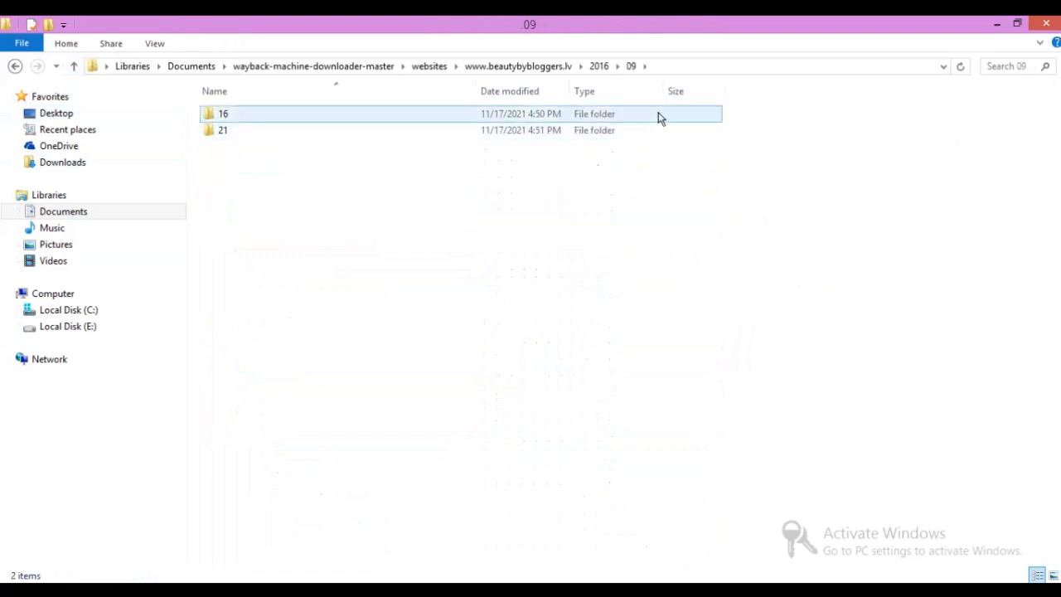
# Compress folders 16 and 21 together into 09.zip with WinZip and select the archive.
pyautogui.moveTo(725, 117); pyautogui.dragTo(264, 109)
pyautogui.click(225, 114)
pyautogui.click(676, 116)
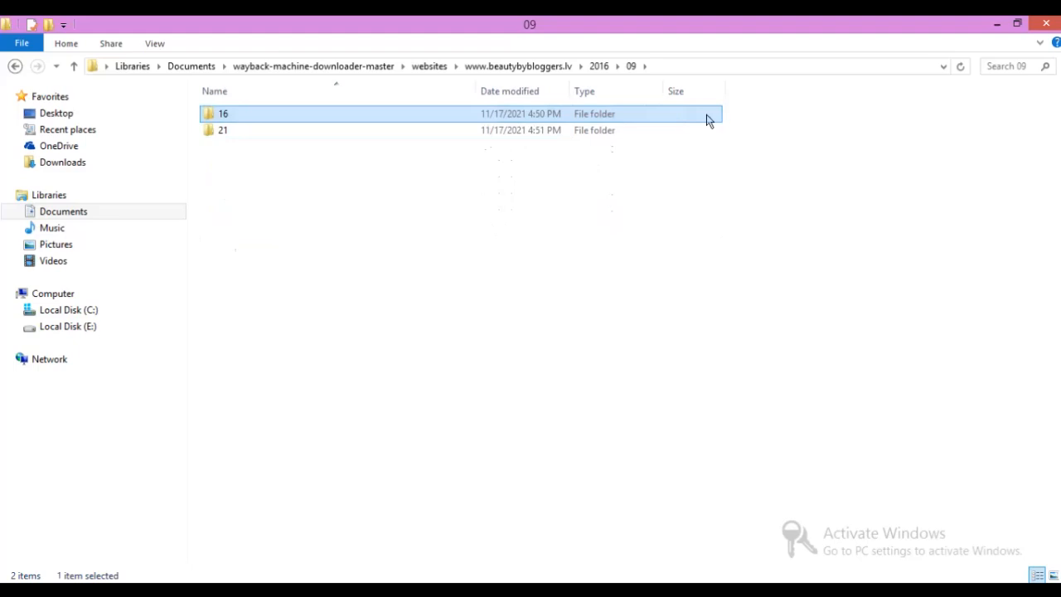
pyautogui.moveTo(744, 116); pyautogui.dragTo(358, 139)
pyautogui.rightClick(359, 138)
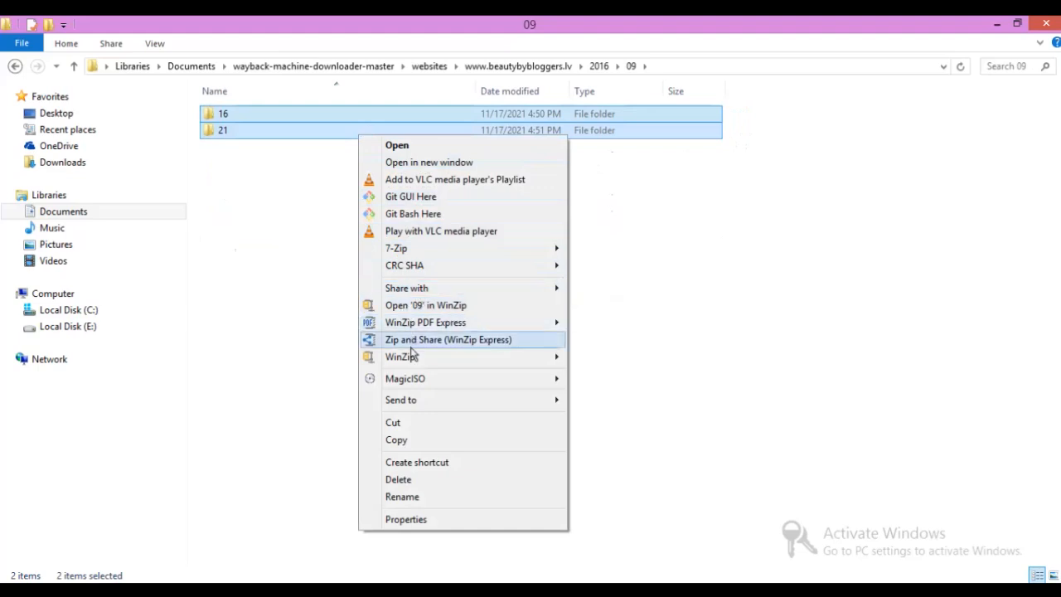
pyautogui.moveTo(413, 358)
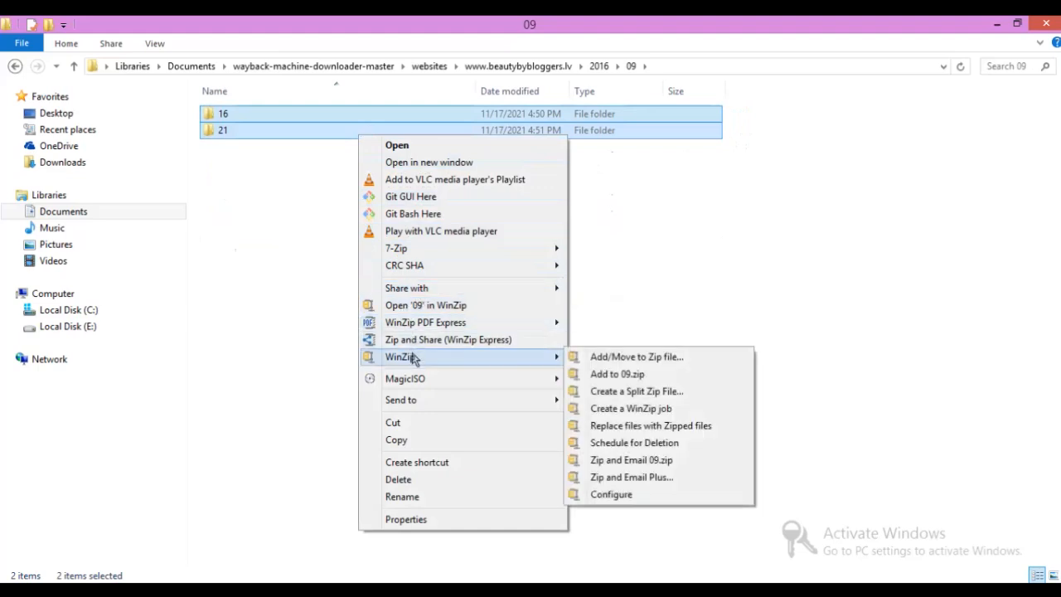
pyautogui.click(615, 375)
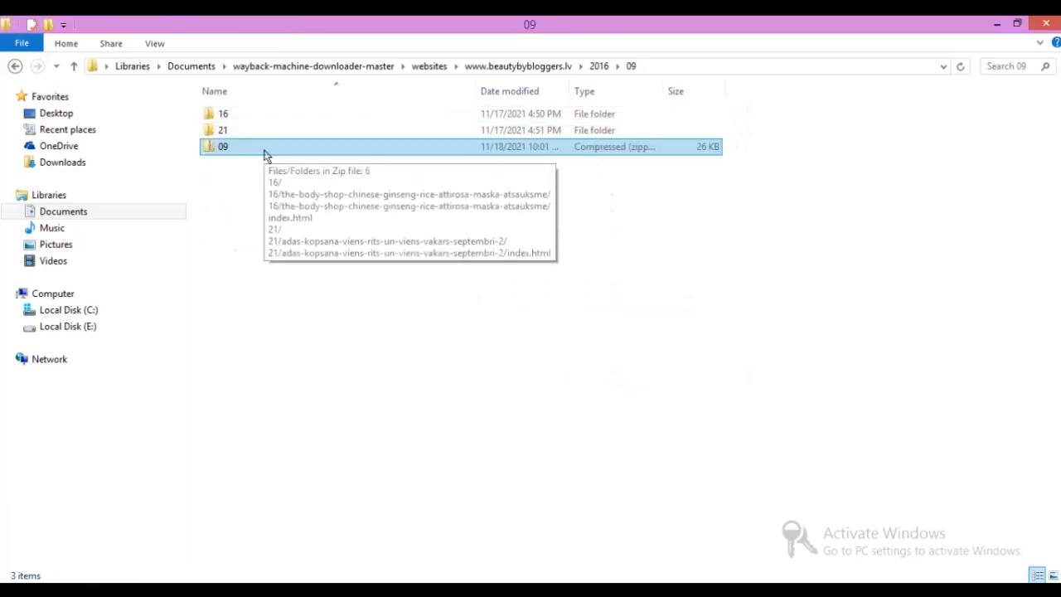
pyautogui.click(262, 153)
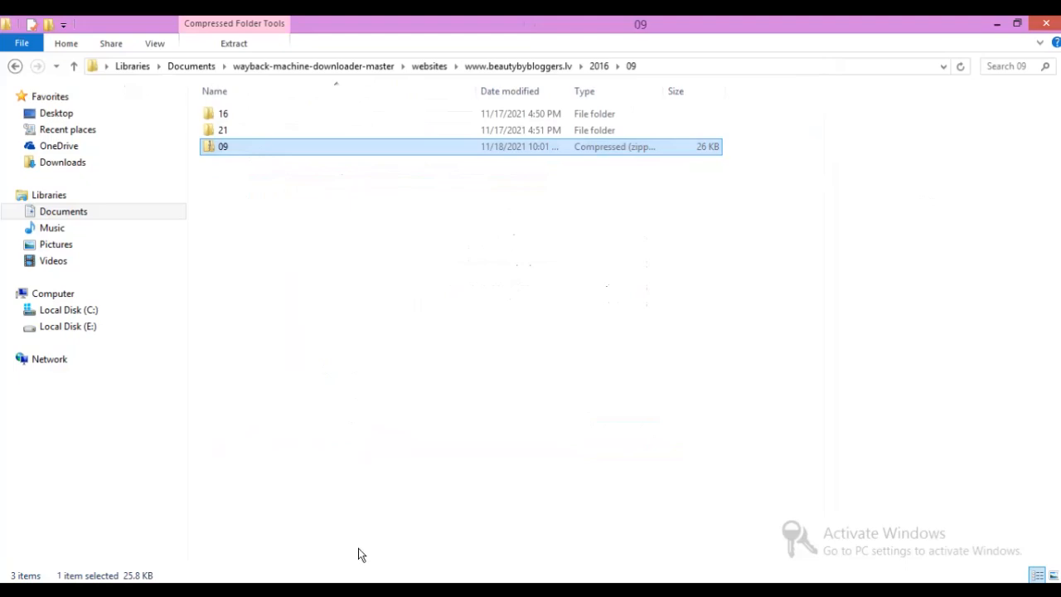
# Return to the DirectAdmin File Manager in the browser and upload 09.zip from File Explorer into html-files-to-import.
pyautogui.moveTo(277, 590)
pyautogui.click(99, 521)
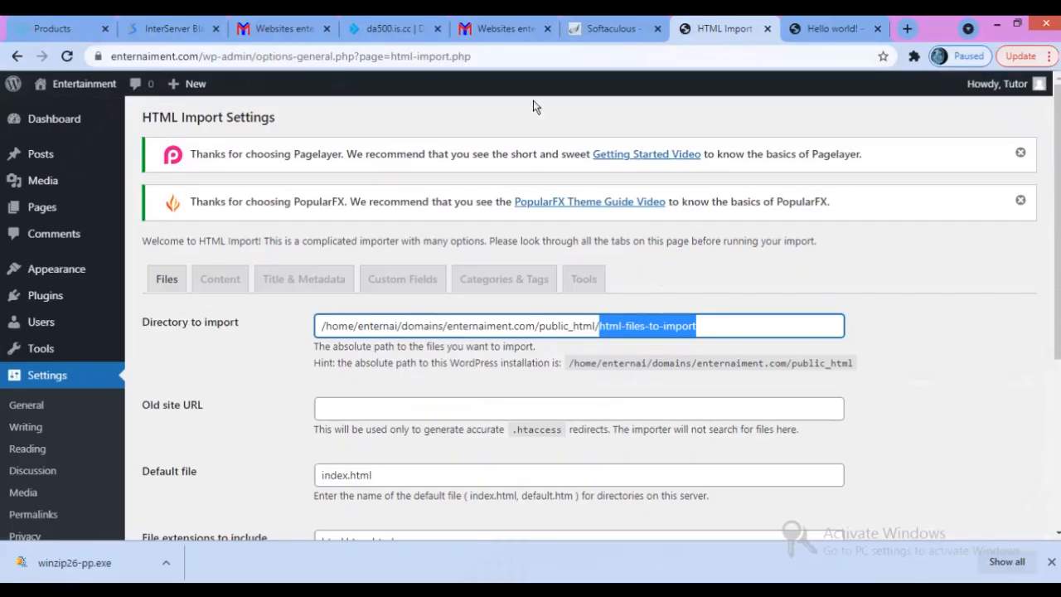
pyautogui.click(391, 23)
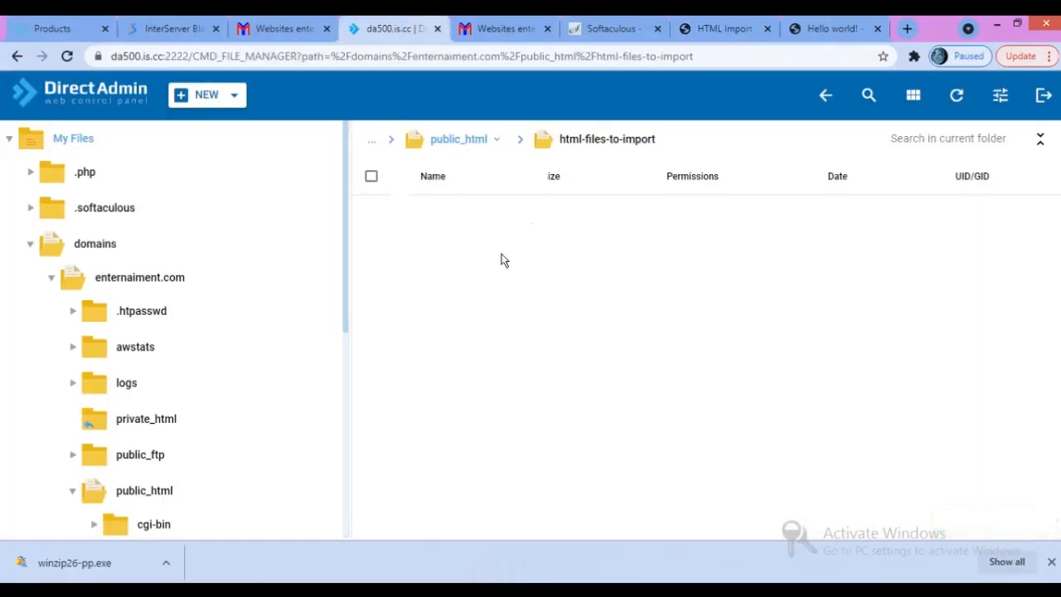
pyautogui.click(233, 100)
pyautogui.click(187, 201)
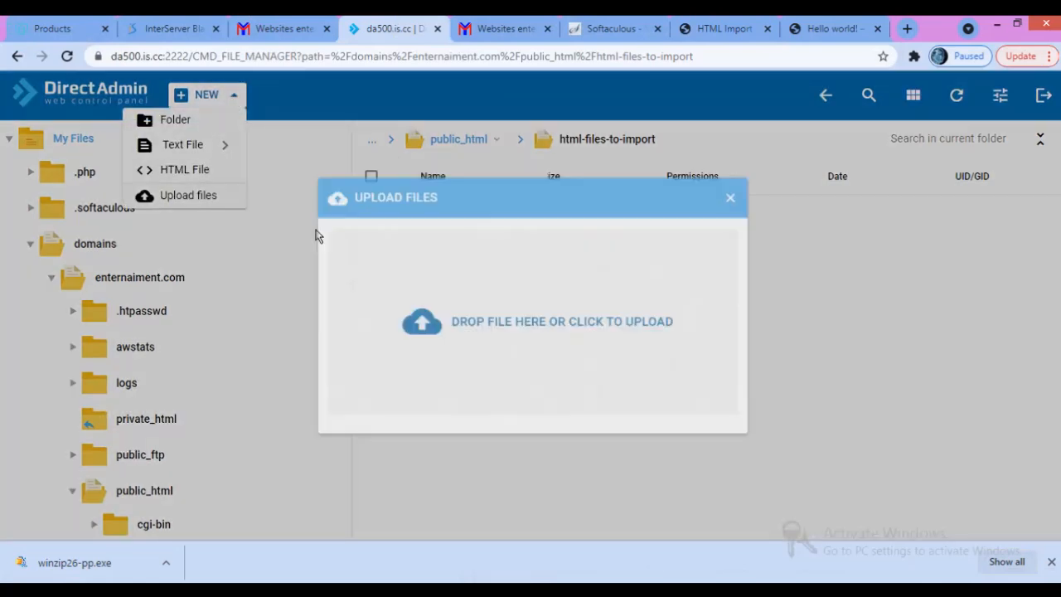
pyautogui.click(318, 590)
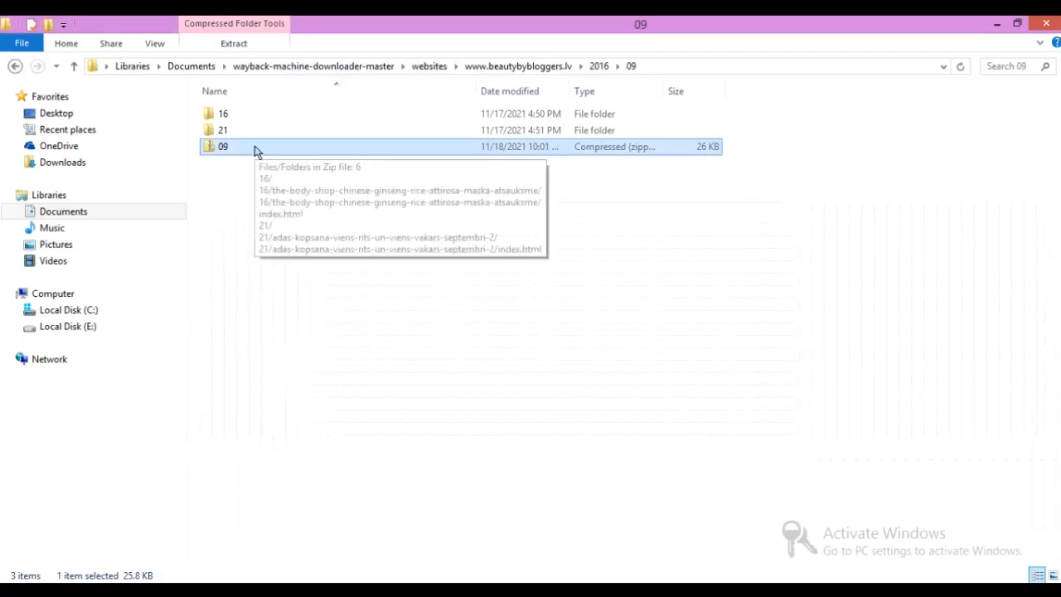
pyautogui.moveTo(256, 152); pyautogui.dragTo(450, 350)
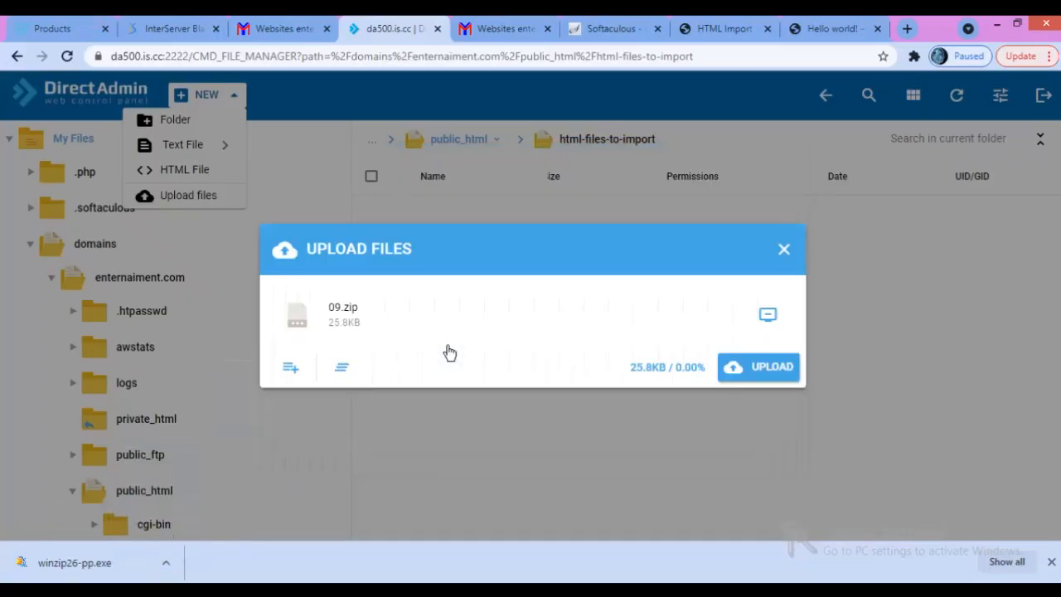
pyautogui.click(769, 371)
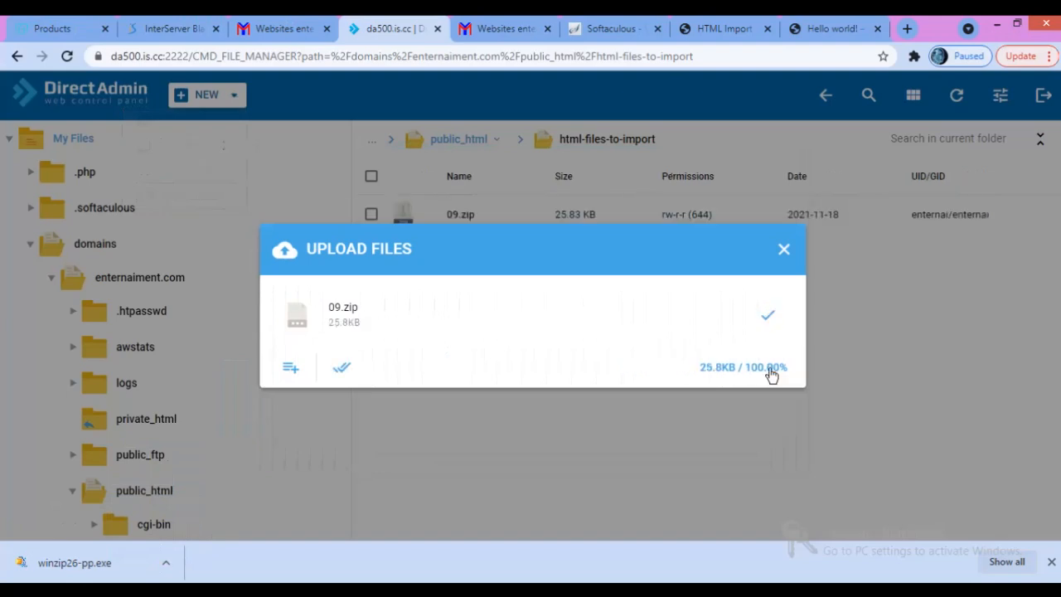
pyautogui.click(767, 316)
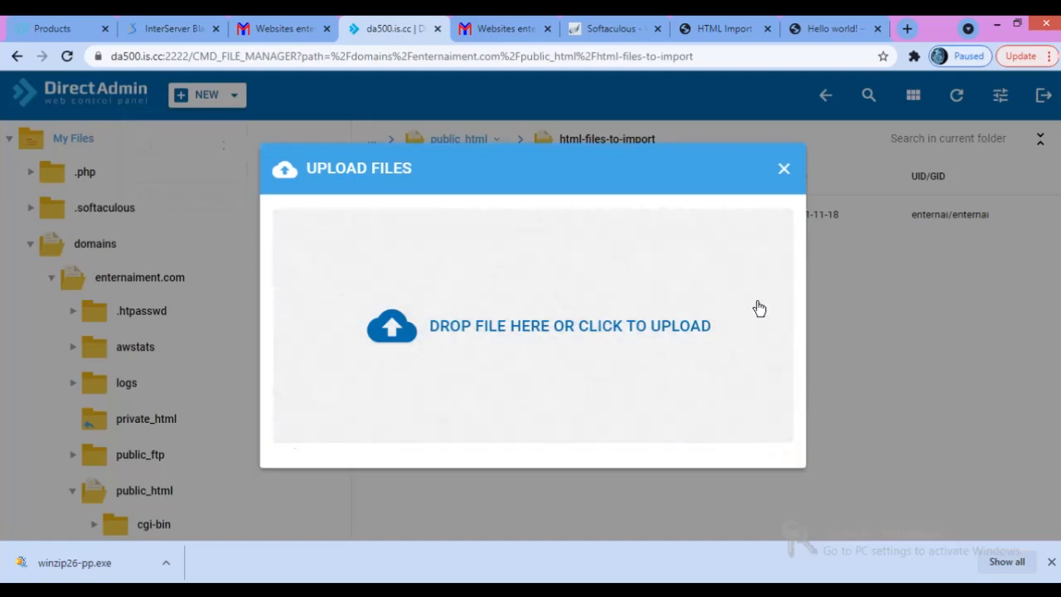
pyautogui.click(783, 169)
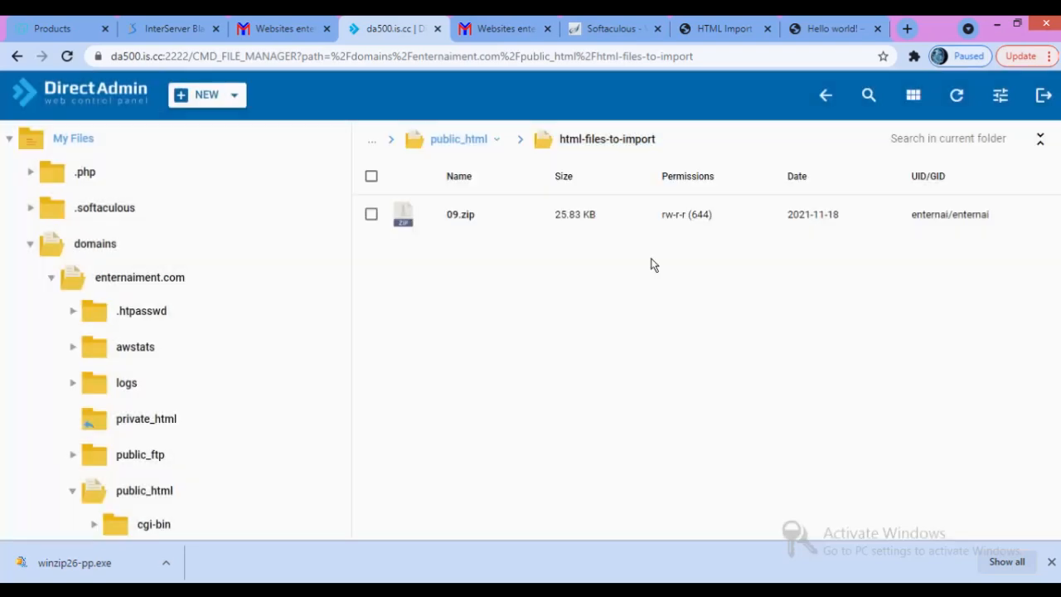
# Extract 09.zip into the current html-files-to-import folder.
pyautogui.click(456, 217)
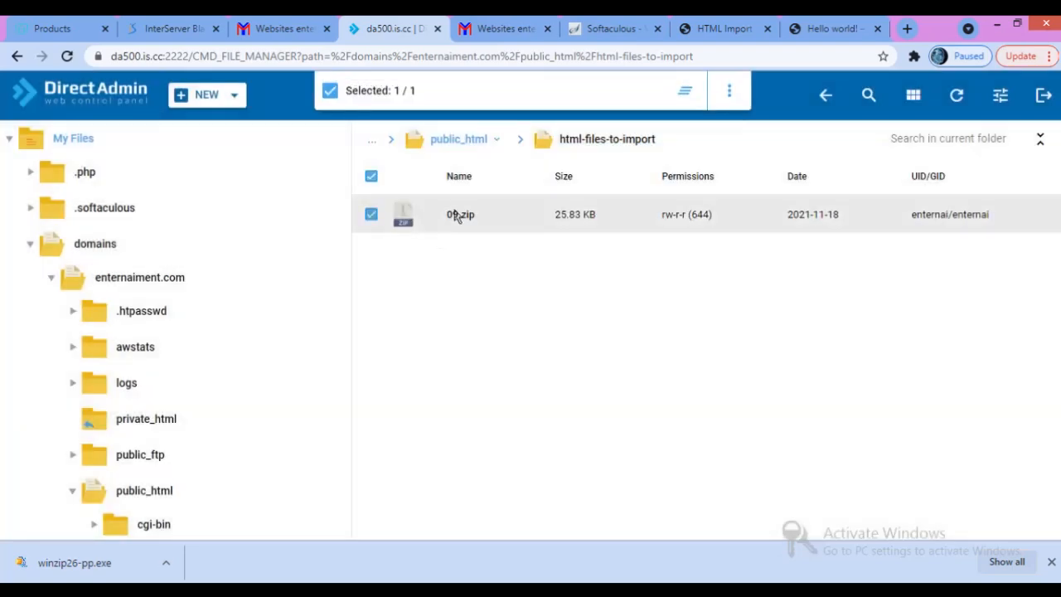
pyautogui.rightClick(456, 216)
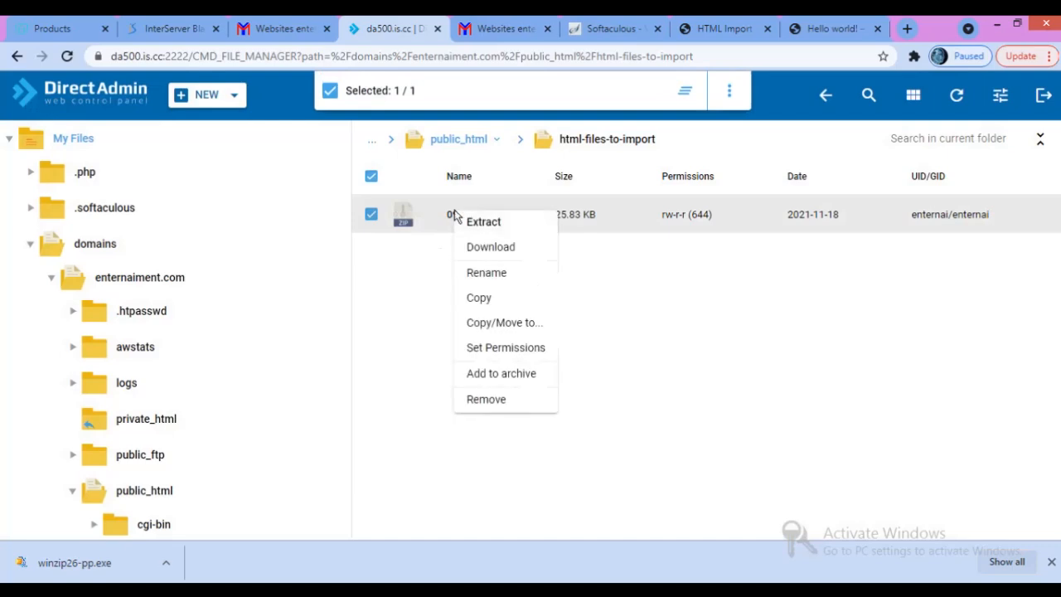
pyautogui.click(502, 228)
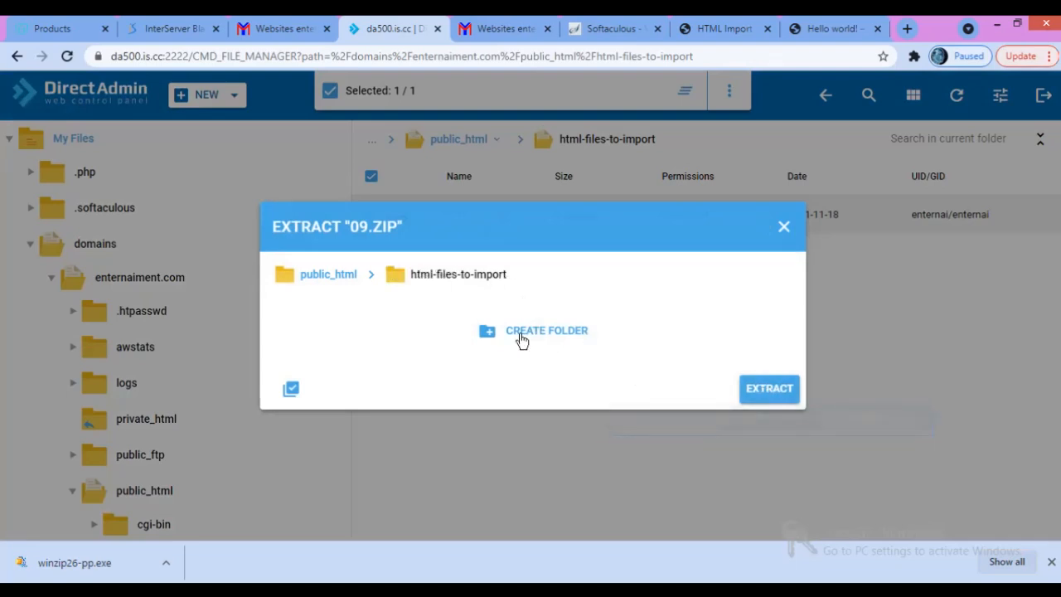
pyautogui.click(771, 395)
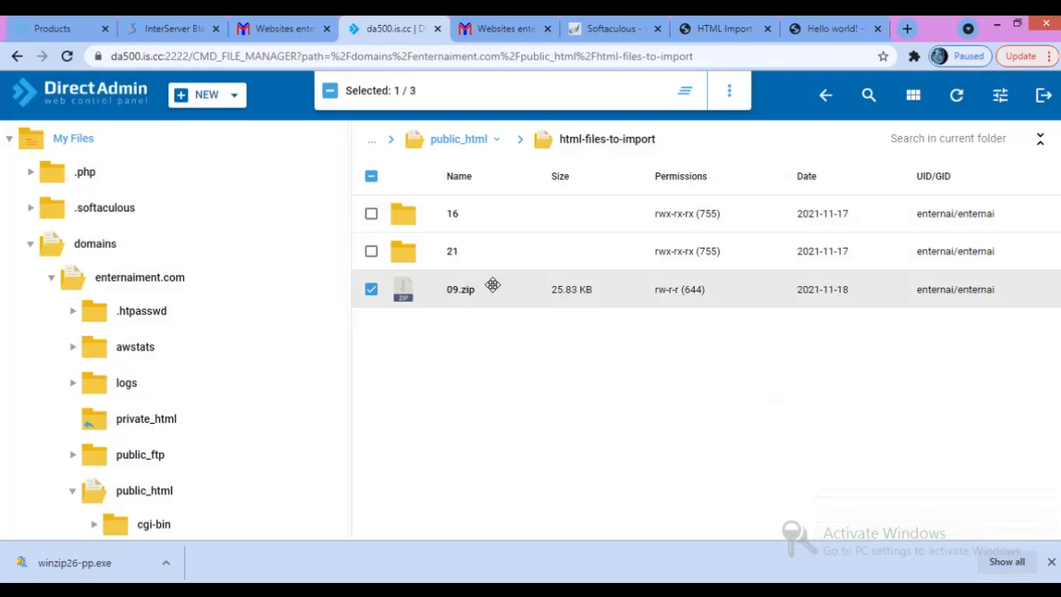
# Permanently remove 09.zip from html-files-to-import, with the To Trash option turned off.
pyautogui.rightClick(433, 289)
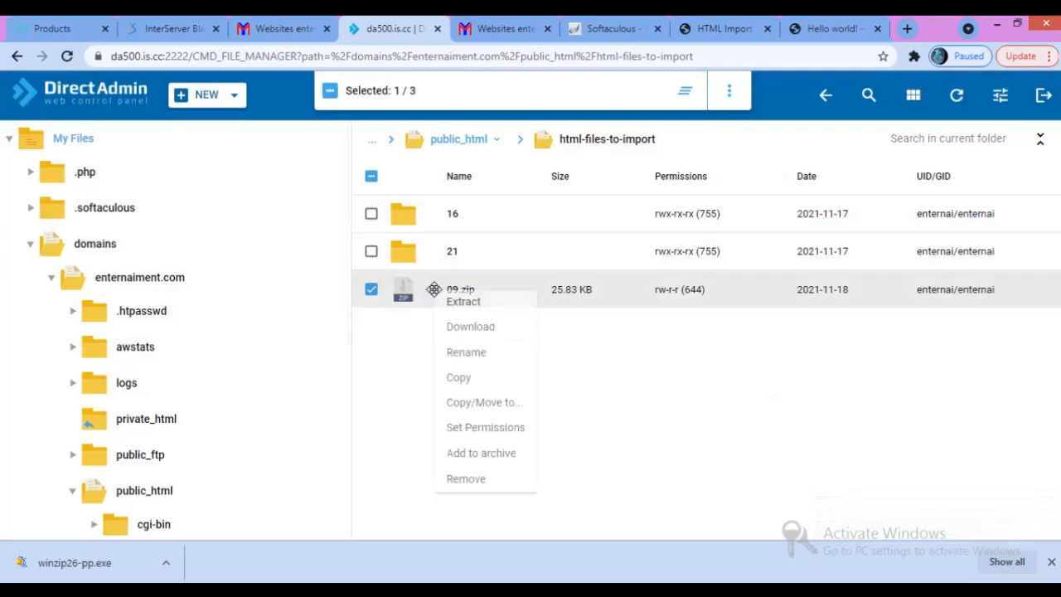
pyautogui.click(471, 478)
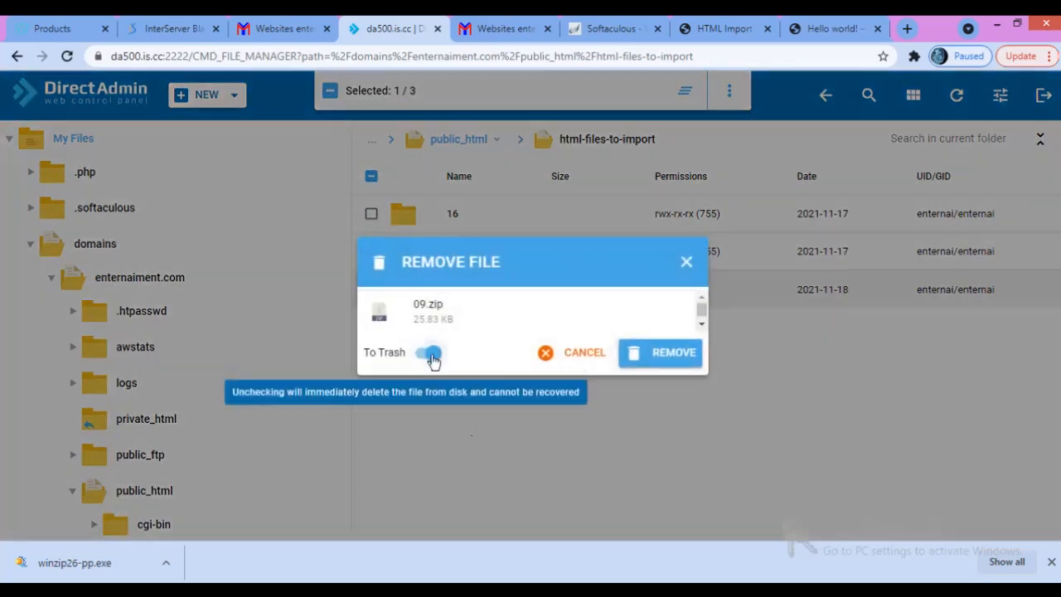
pyautogui.click(415, 356)
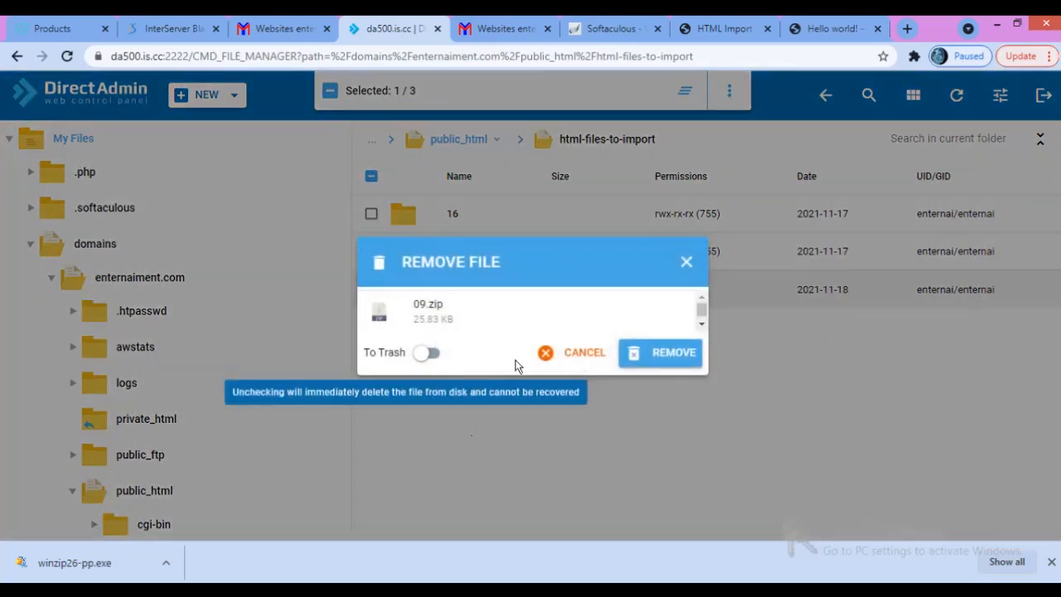
pyautogui.click(644, 355)
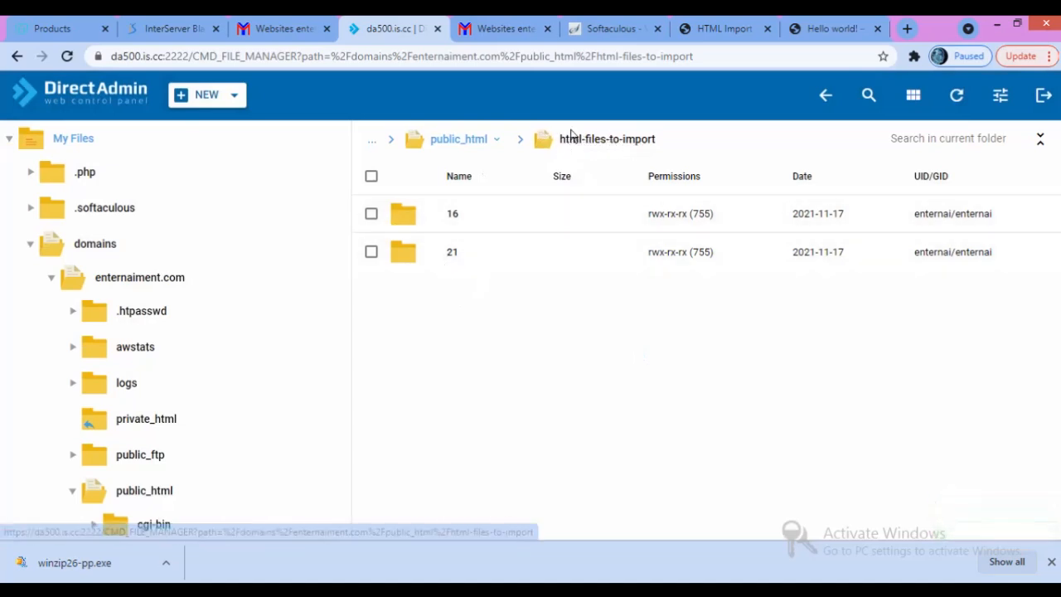
# Switch to the WordPress HTML Import settings and review the import directory and the other Files options.
pyautogui.click(721, 29)
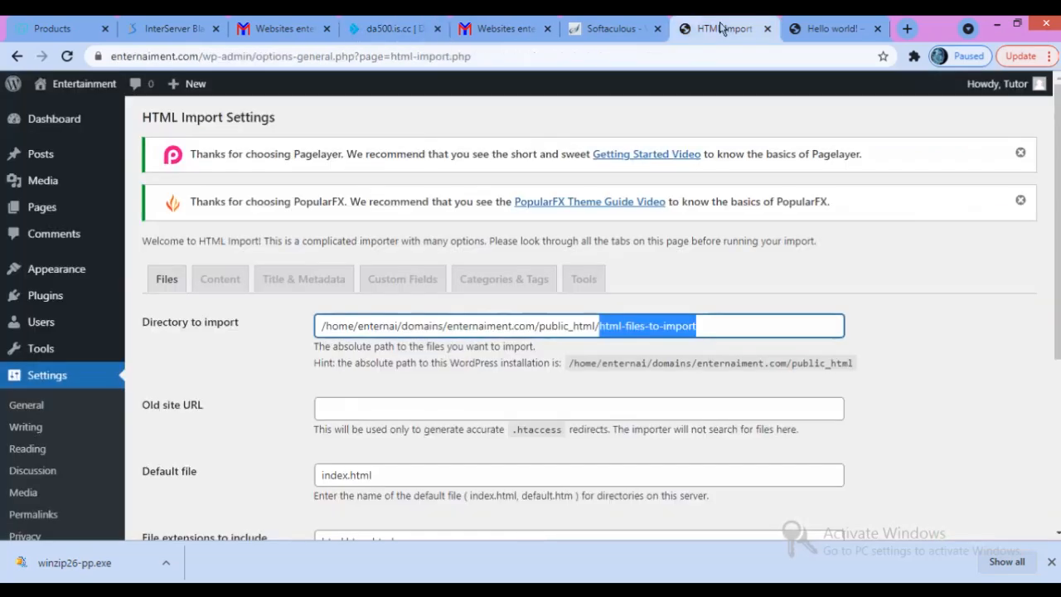
pyautogui.click(644, 328)
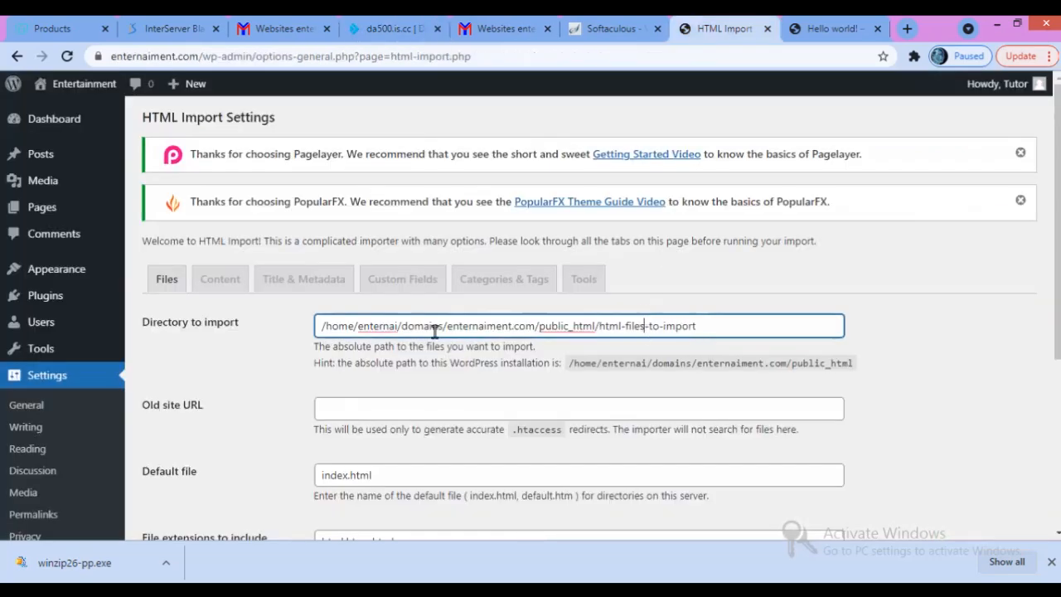
pyautogui.click(163, 287)
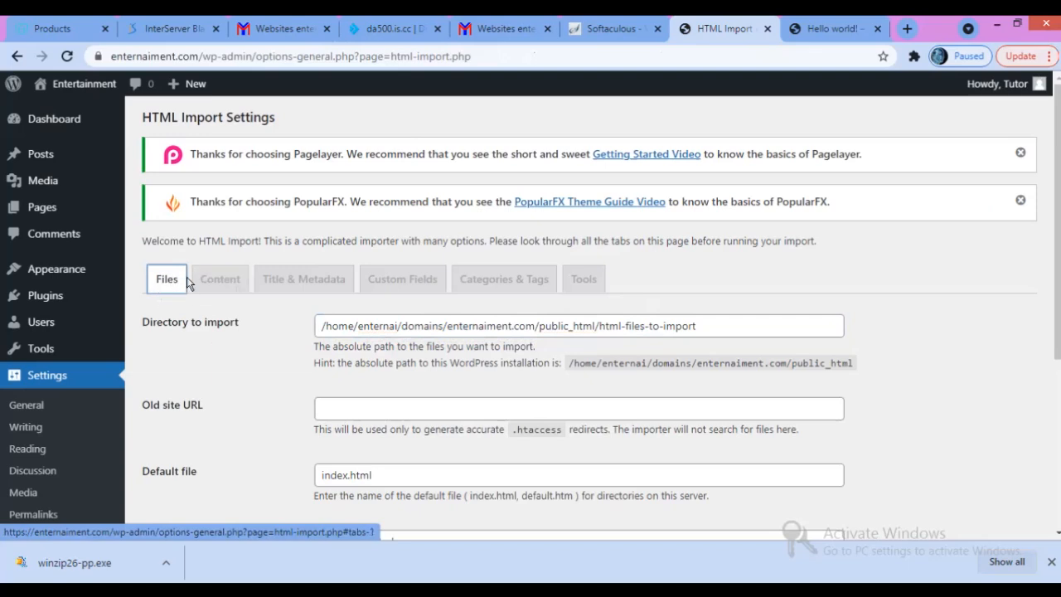
pyautogui.scroll(-2, 189, 283)
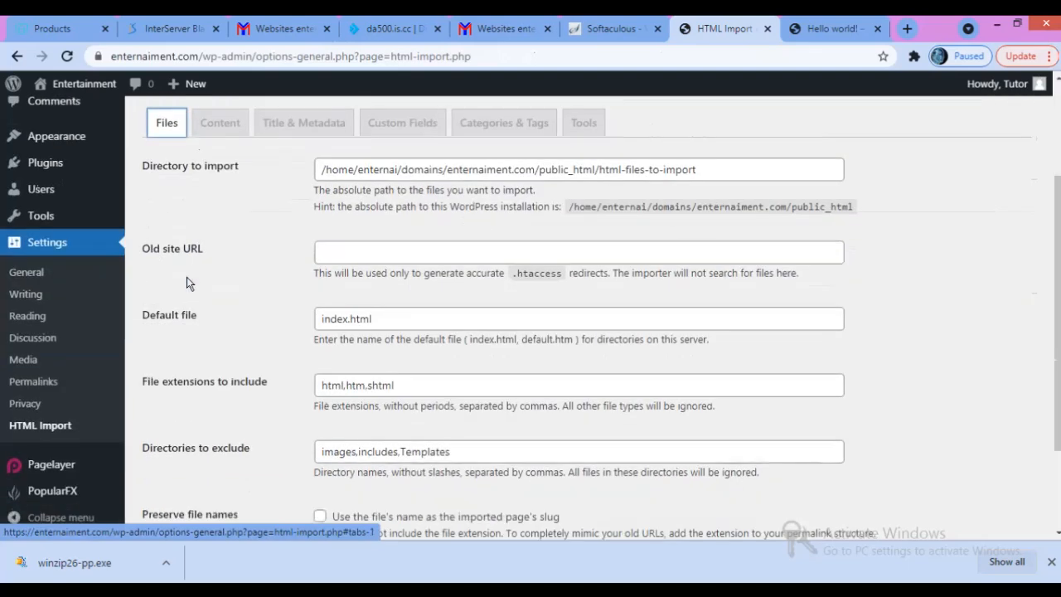
pyautogui.scroll(-2, 187, 283)
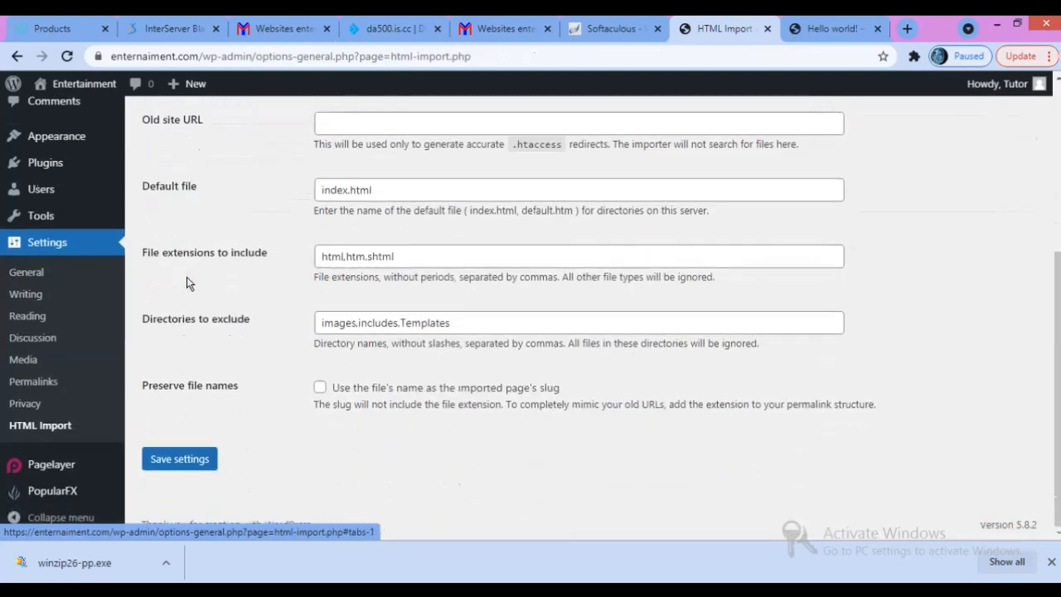
pyautogui.scroll(3, 187, 277)
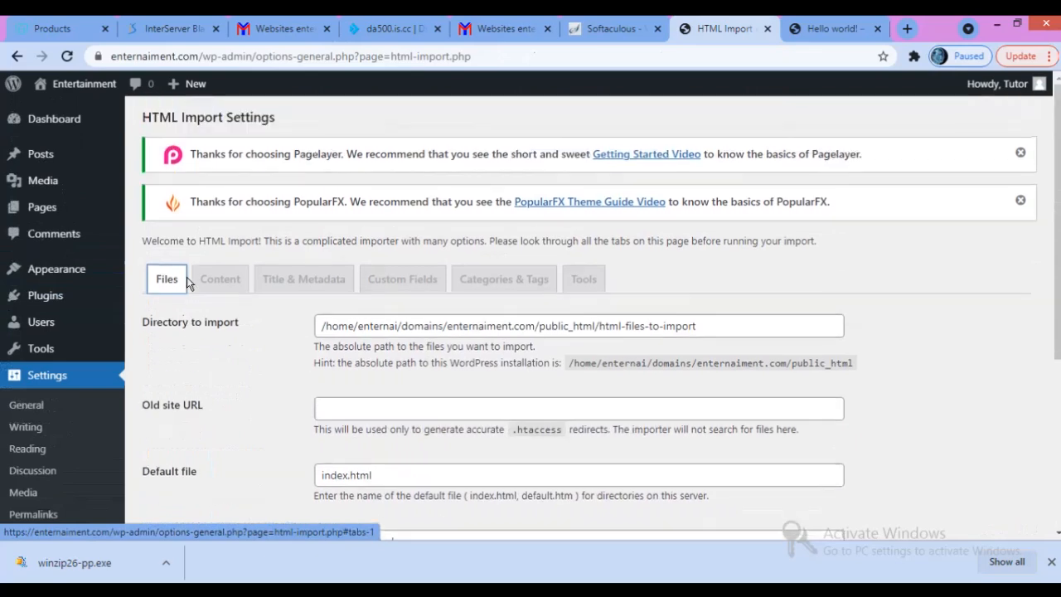
pyautogui.scroll(-4, 187, 277)
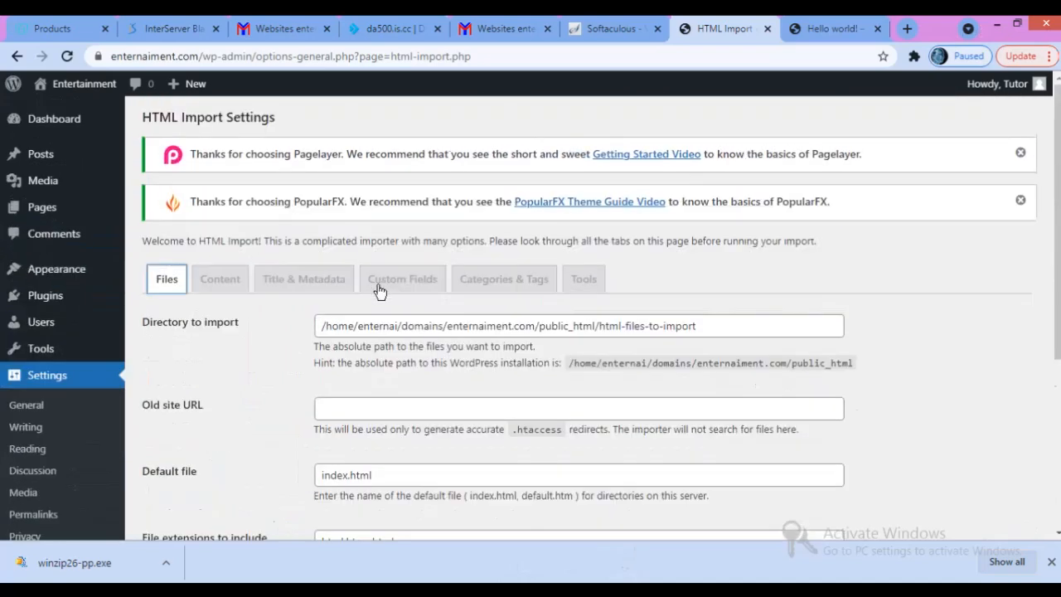
# Review the Content settings of HTML Import, including how content is selected and the additional content options.
pyautogui.click(222, 283)
pyautogui.scroll(-1, 310, 341)
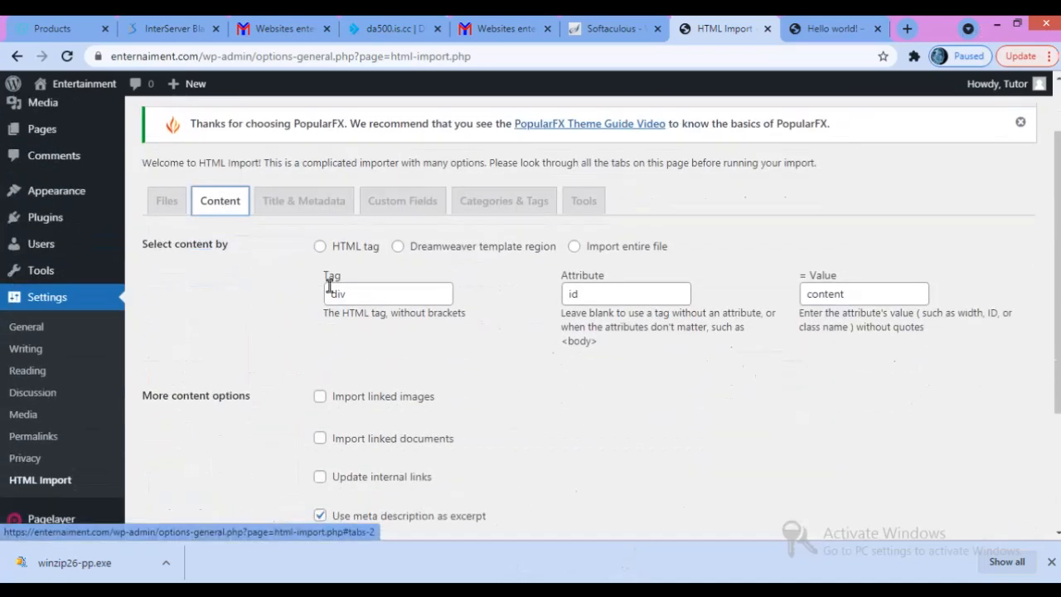
pyautogui.scroll(-2, 388, 348)
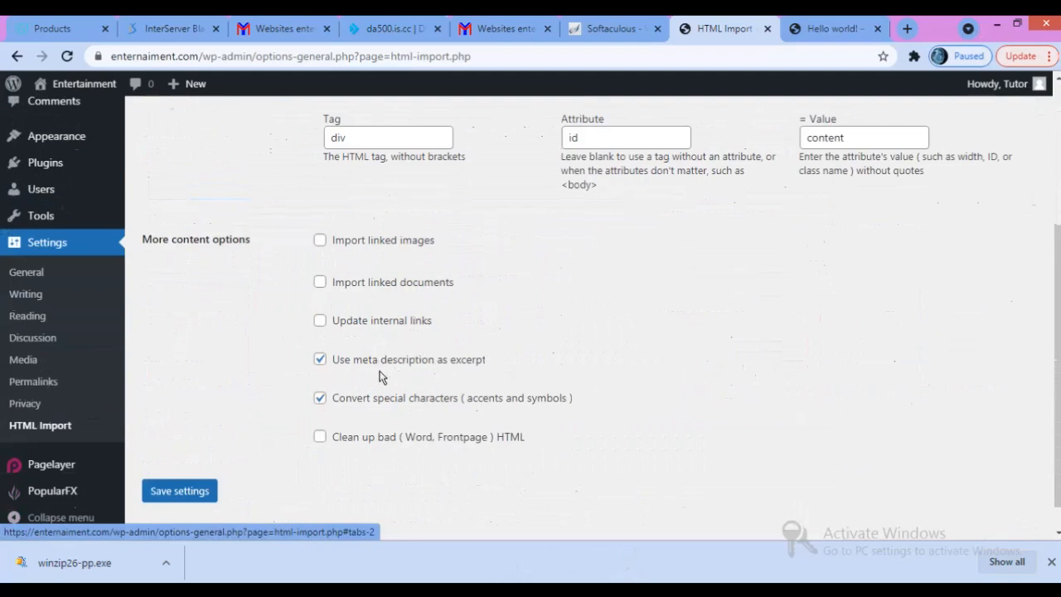
pyautogui.scroll(-1, 451, 375)
pyautogui.scroll(4, 451, 374)
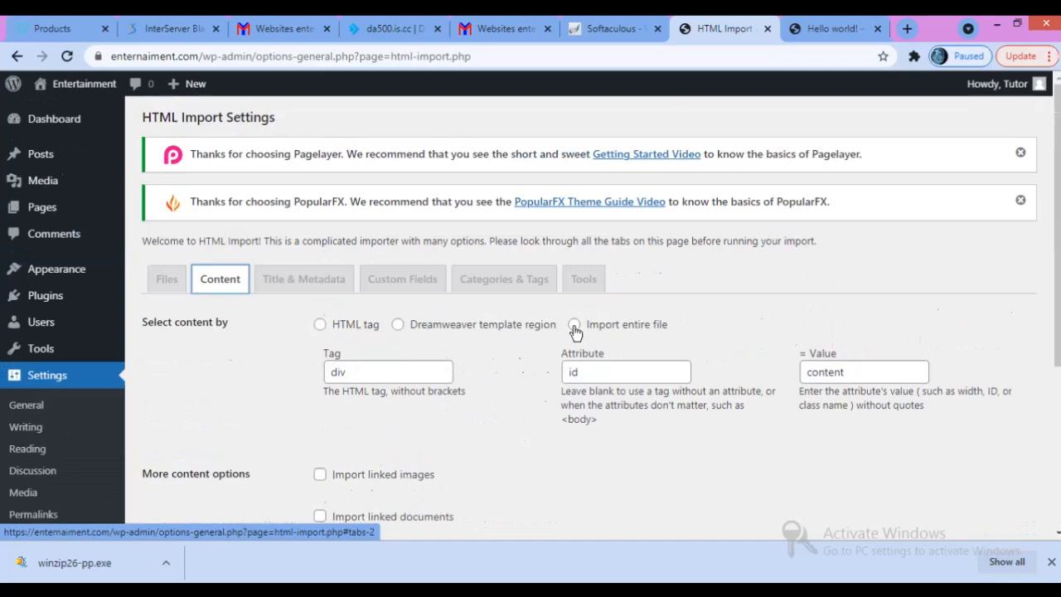
pyautogui.scroll(-1, 554, 404)
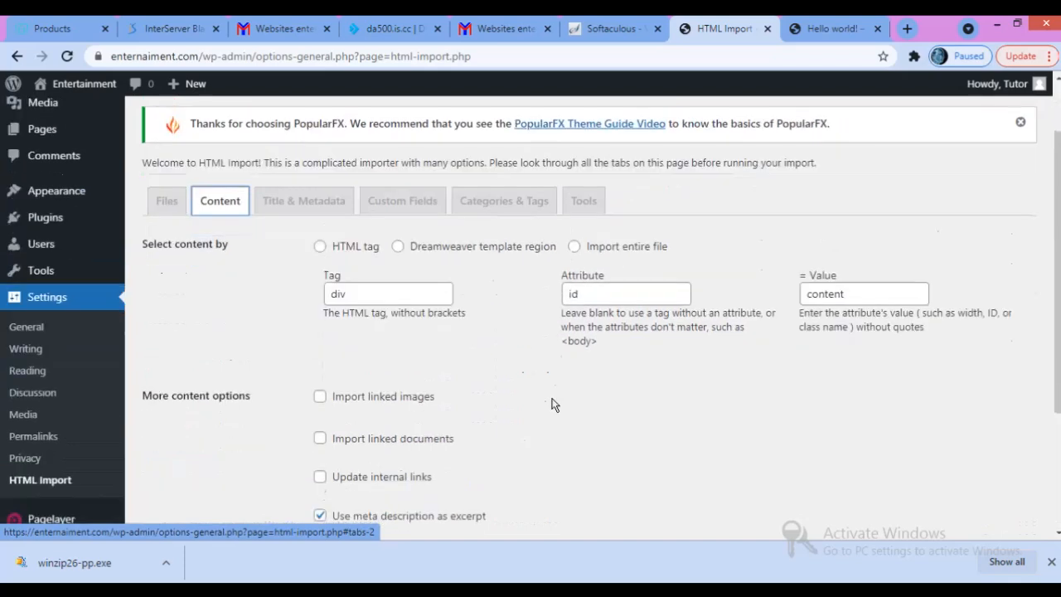
pyautogui.scroll(-1, 439, 414)
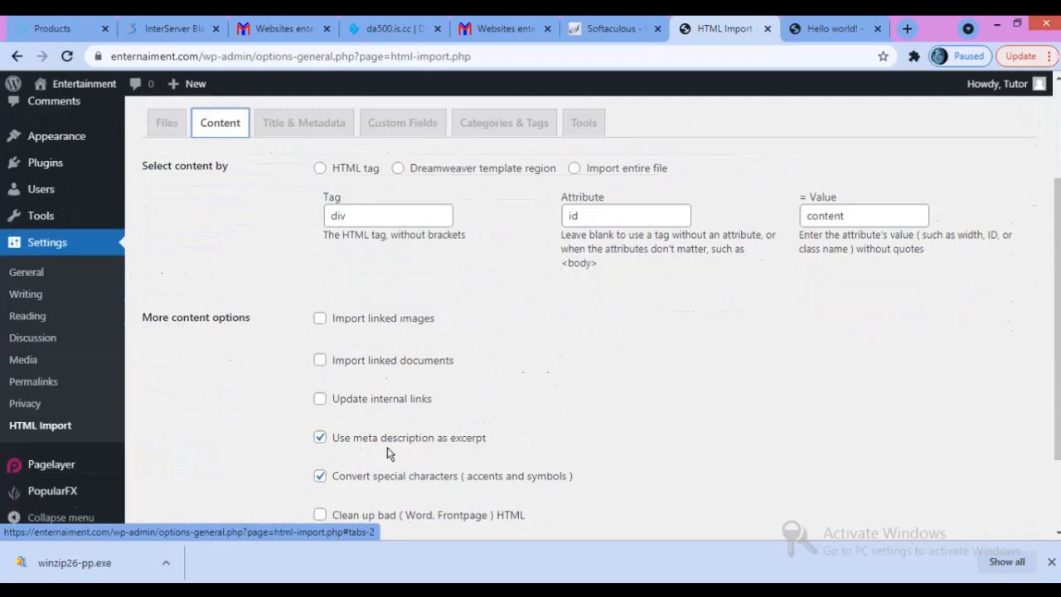
pyautogui.scroll(-1, 387, 446)
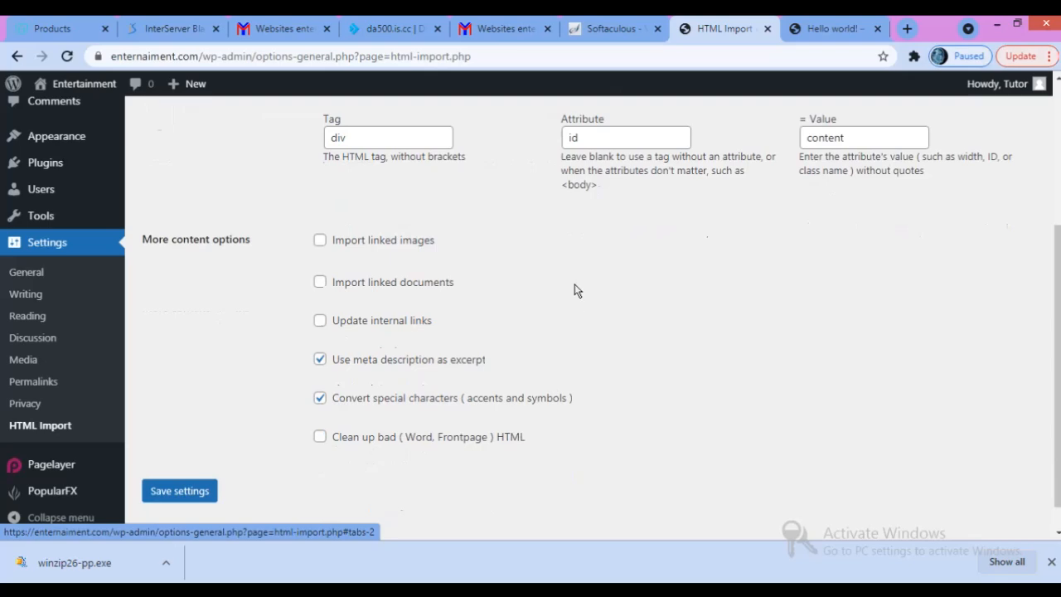
pyautogui.scroll(3, 575, 288)
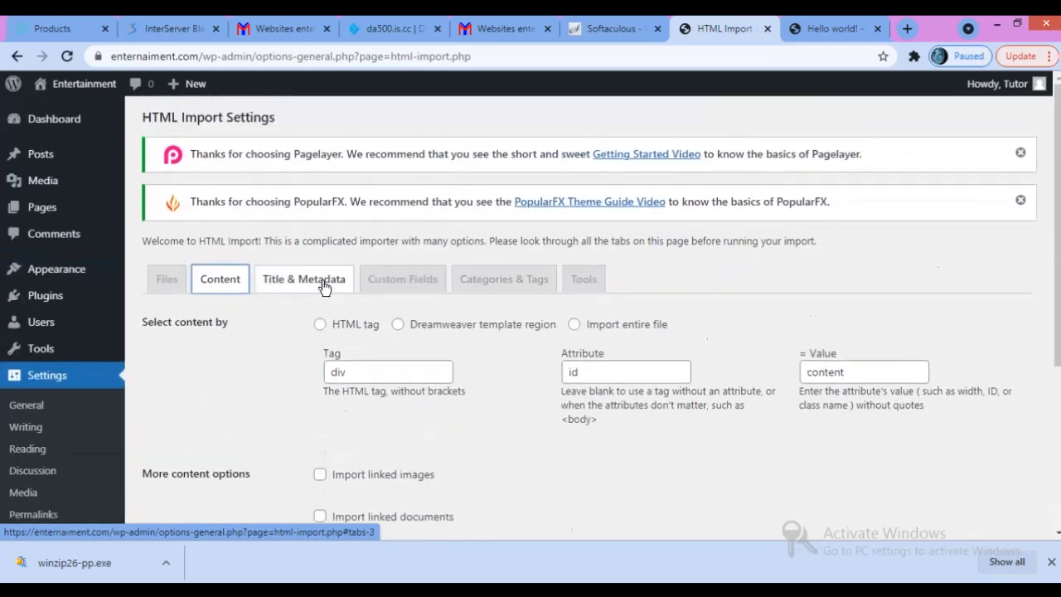
# In the Title & Metadata settings, choose to import files as Posts and check the status, timestamp and author options.
pyautogui.click(324, 286)
pyautogui.scroll(-1, 371, 375)
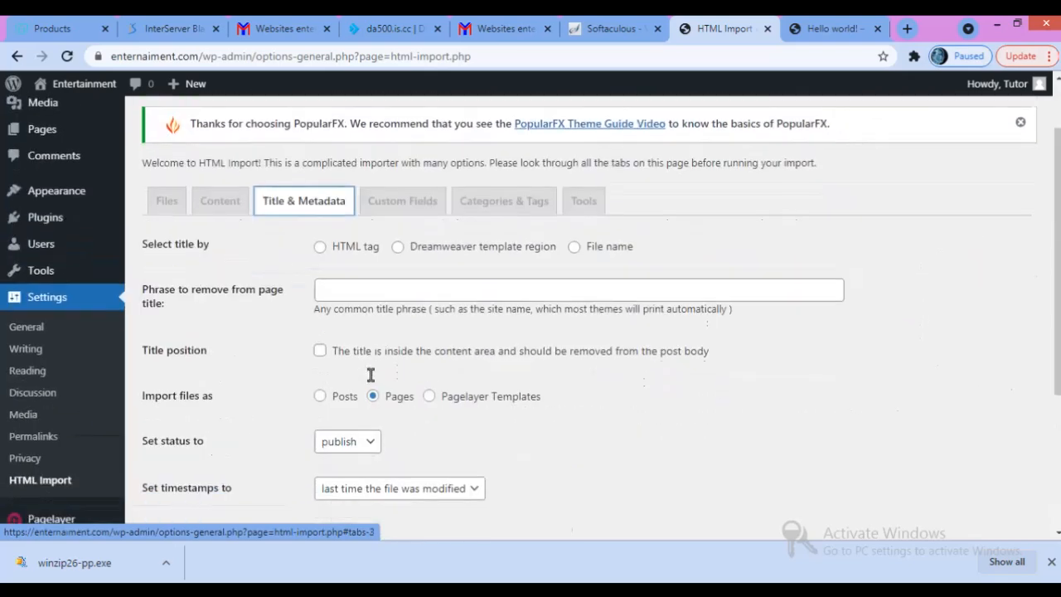
pyautogui.click(321, 398)
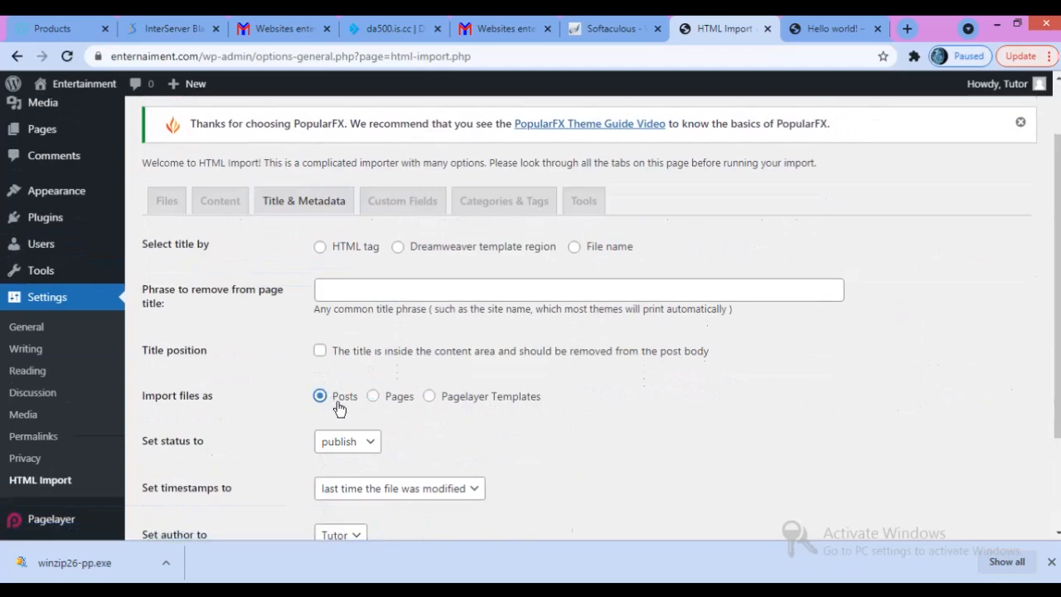
pyautogui.scroll(-3, 372, 414)
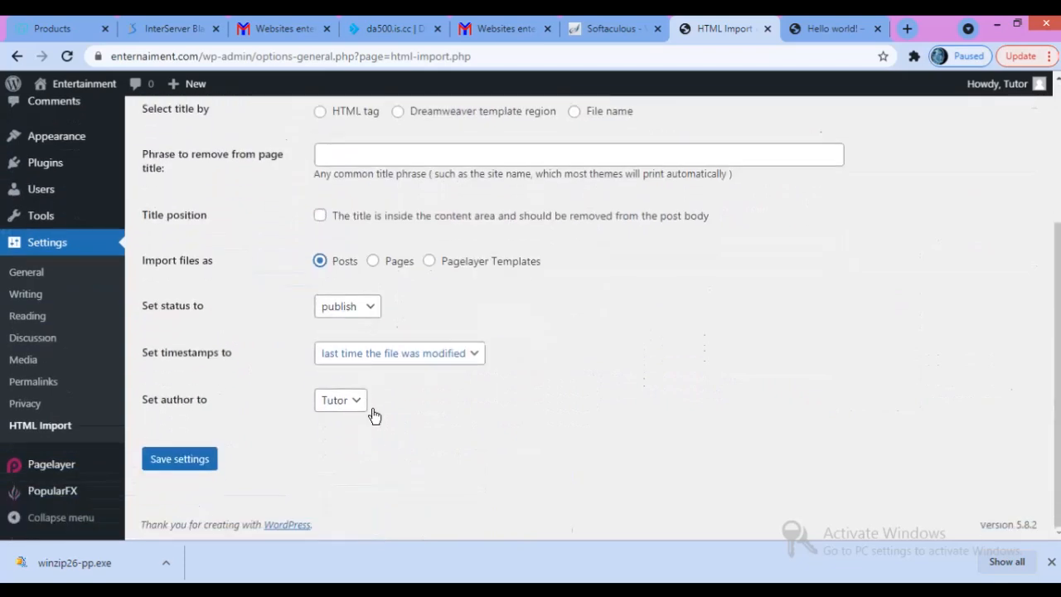
pyautogui.scroll(4, 374, 404)
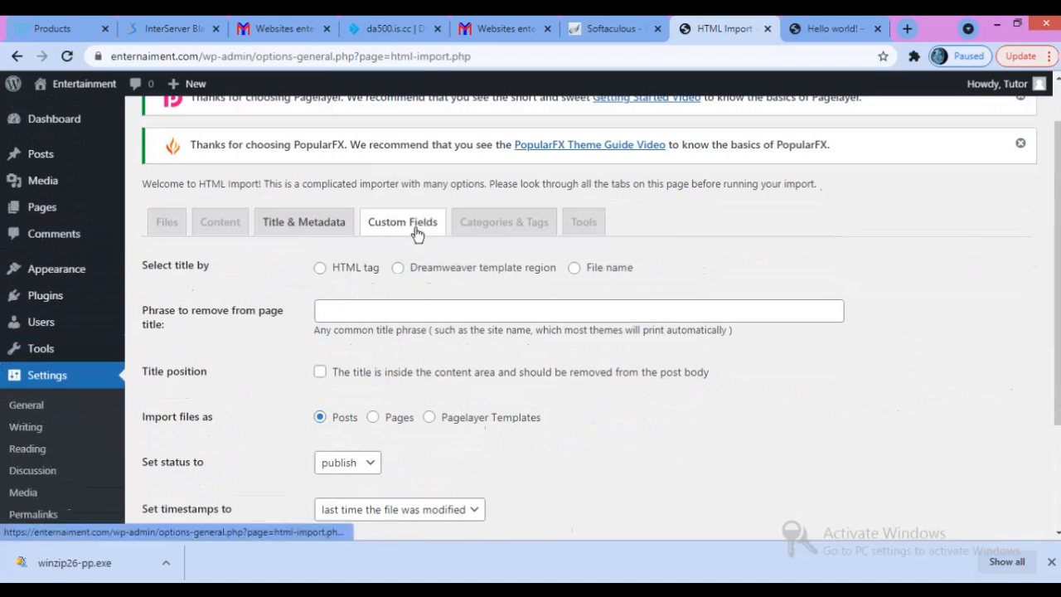
# Review the Custom Fields, Categories & Tags and Tools settings of HTML Import.
pyautogui.click(417, 231)
pyautogui.scroll(-5, 426, 341)
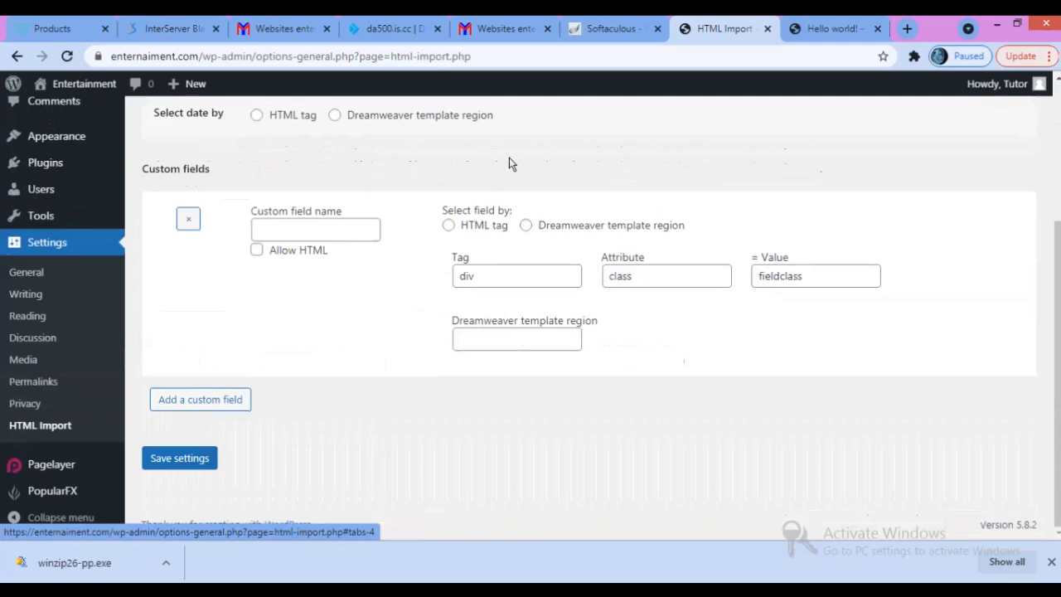
pyautogui.scroll(4, 509, 158)
pyautogui.click(508, 221)
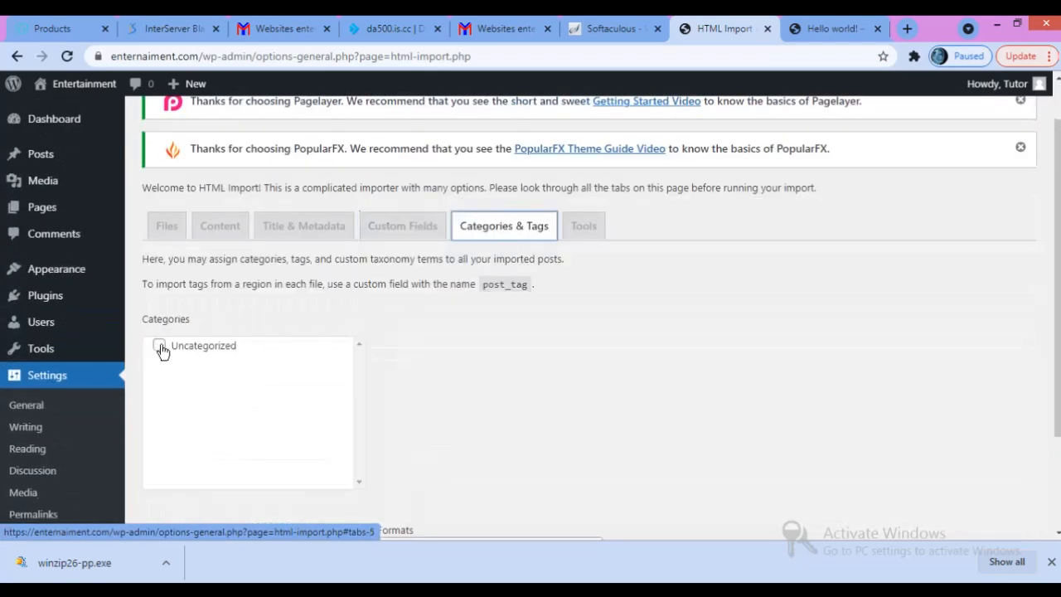
pyautogui.click(578, 236)
pyautogui.scroll(-2, 572, 265)
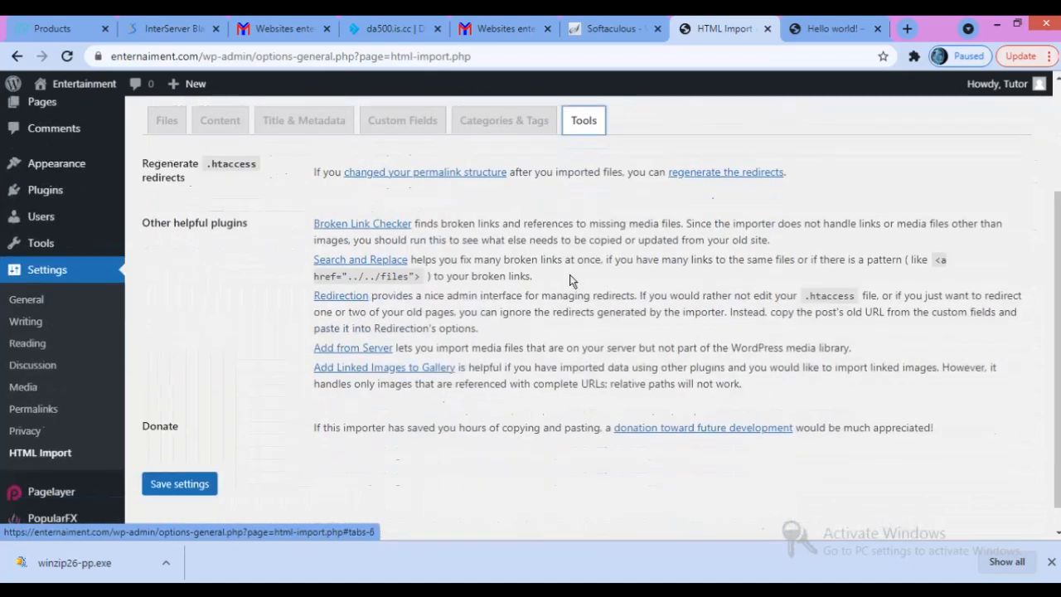
pyautogui.scroll(3, 570, 280)
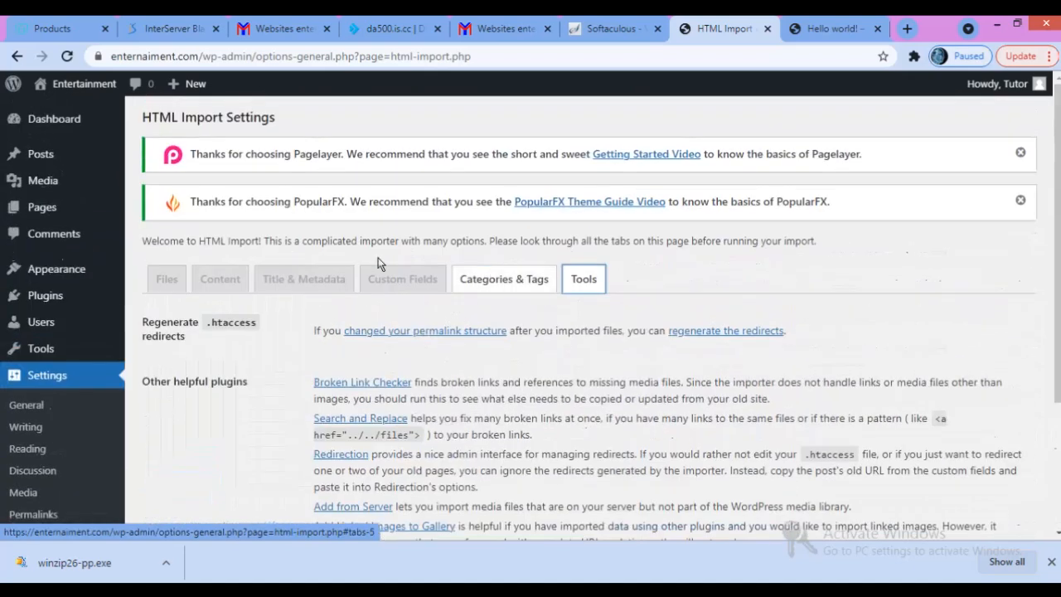
# Return to the Files settings and save the HTML Import settings.
pyautogui.click(169, 280)
pyautogui.scroll(-2, 232, 326)
pyautogui.scroll(-3, 232, 326)
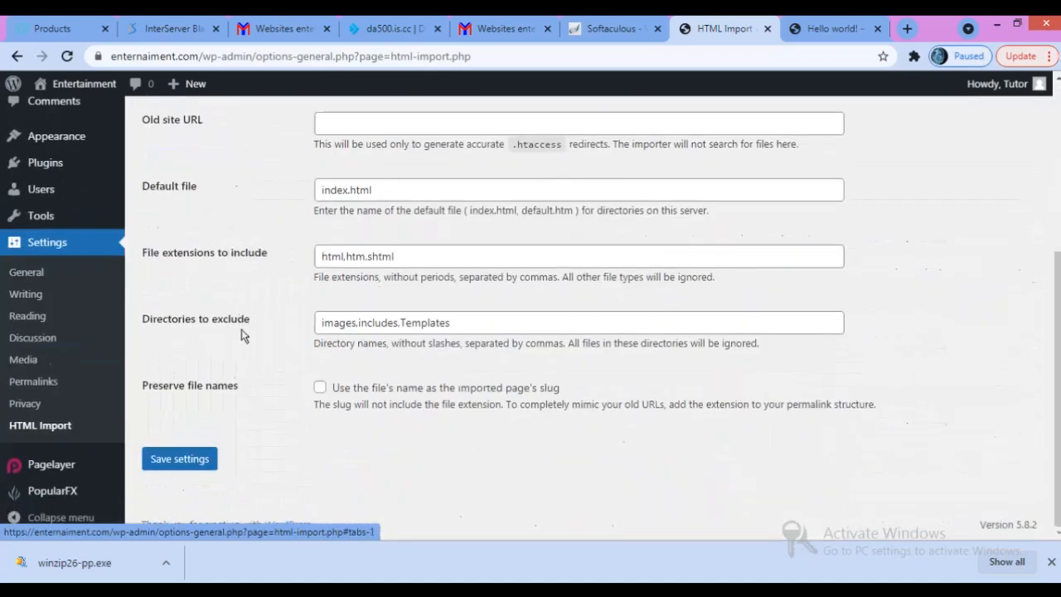
pyautogui.click(184, 460)
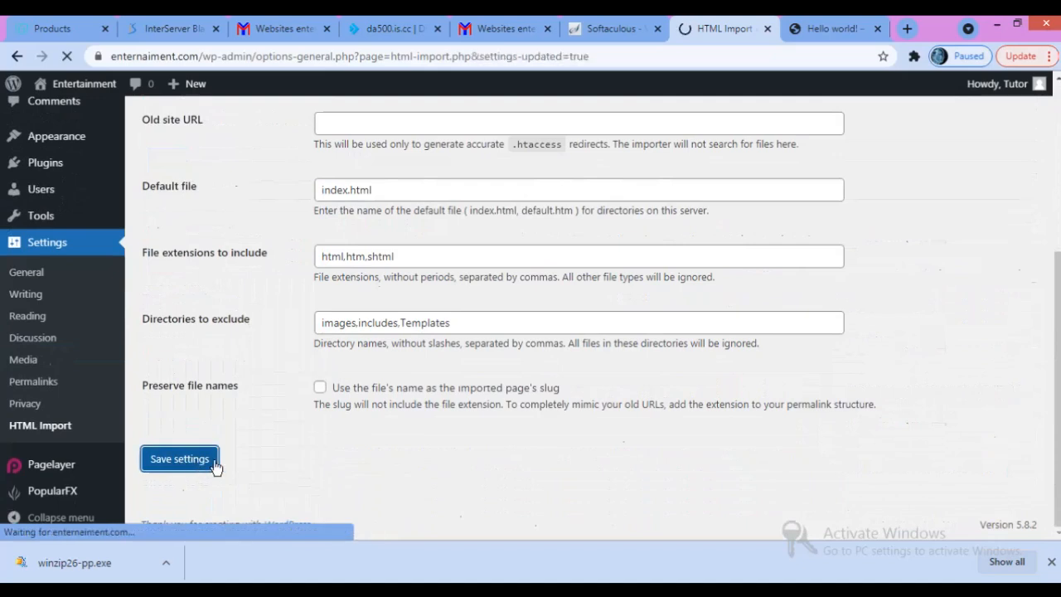